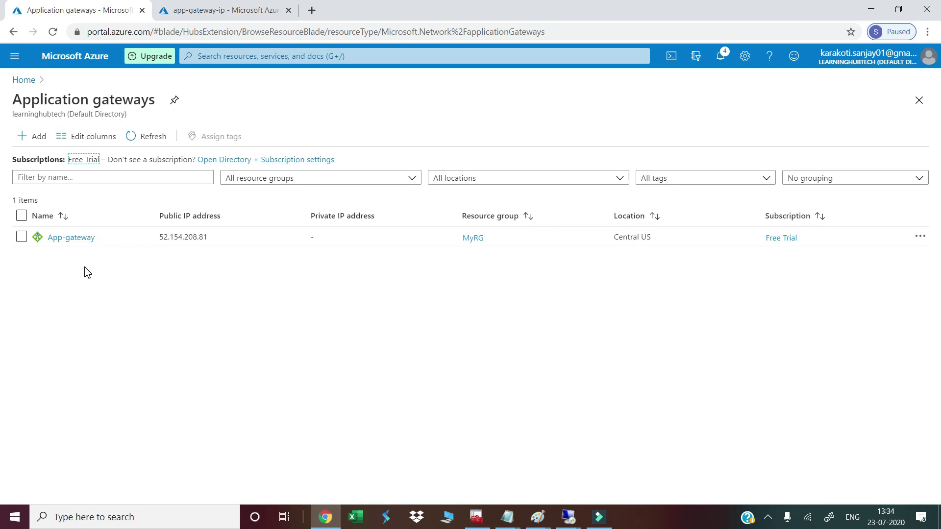
Copy the IP address of App-gateway's frontend public IP resource and load it in a new browser tab
click(68, 238)
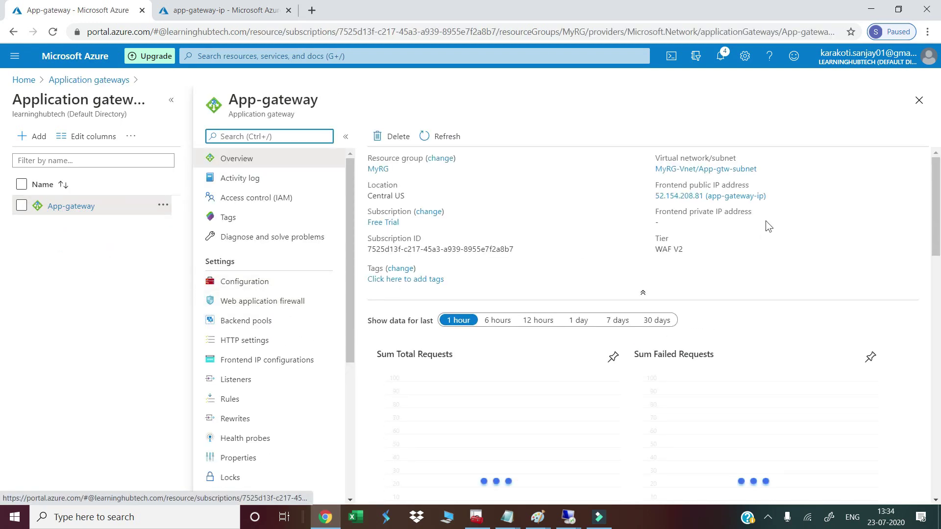
click(734, 196)
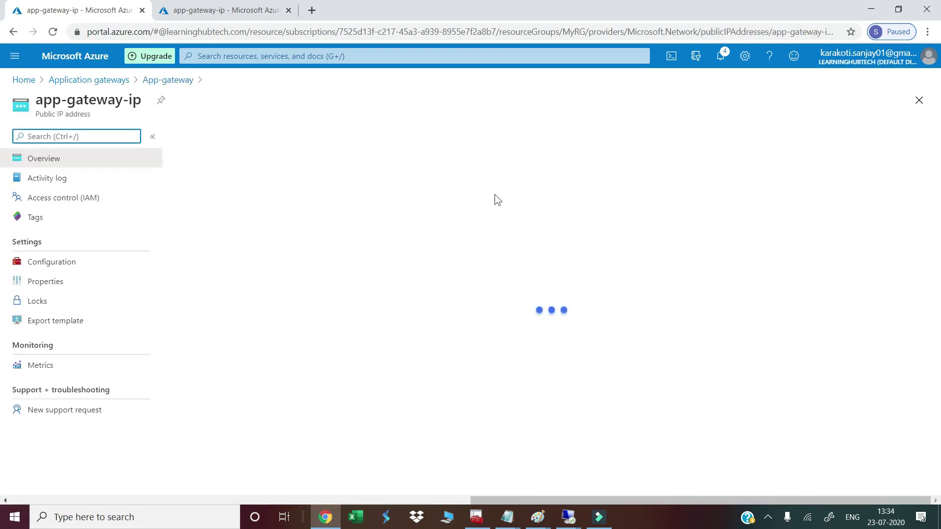
click(686, 176)
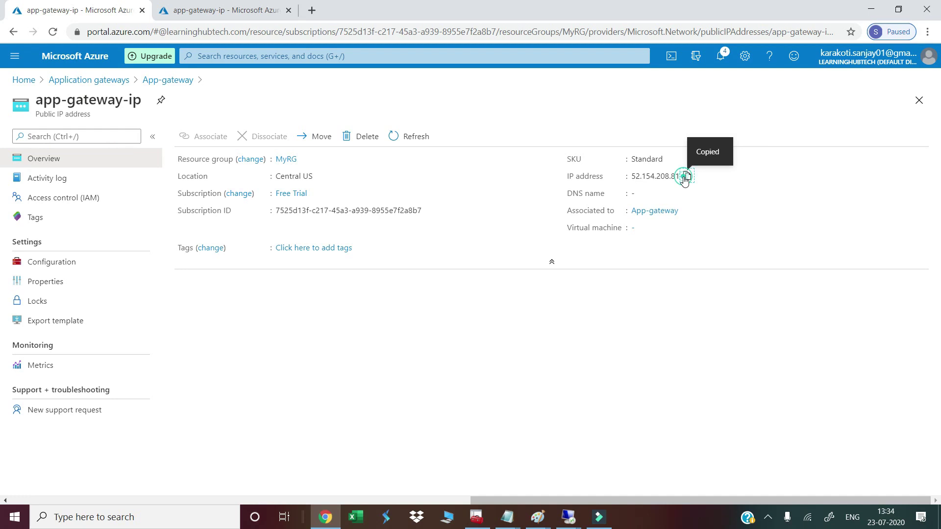
click(311, 10)
click(254, 29)
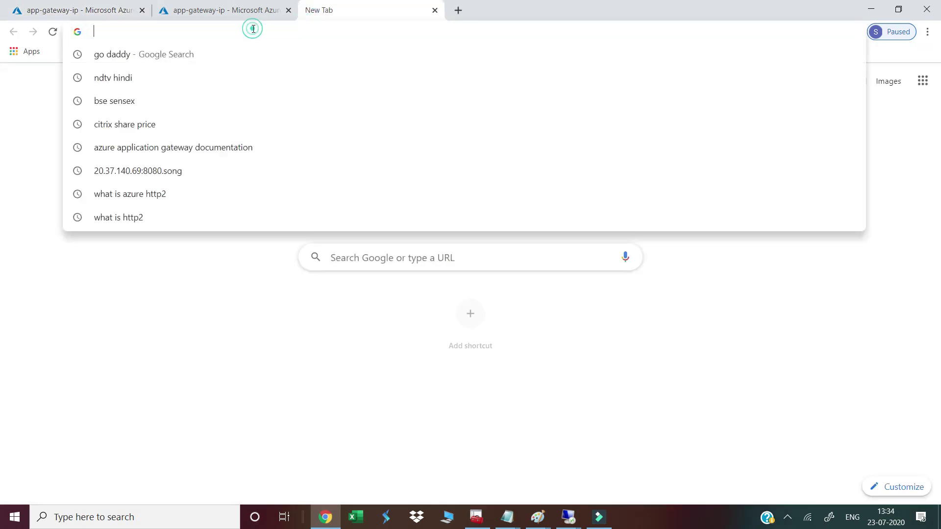
key(ctrl+v)
key(Return)
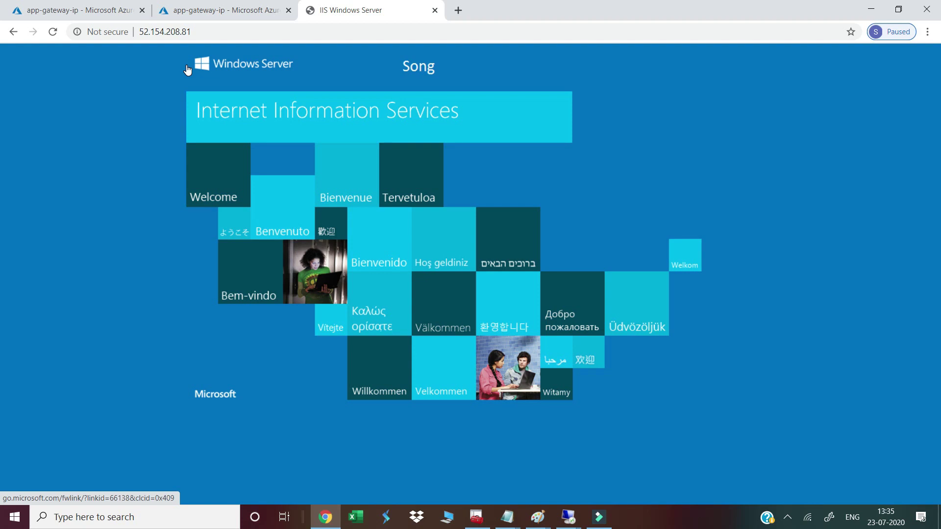
Return to the Azure portal, search for dns, and start creating a new DNS zone
click(79, 10)
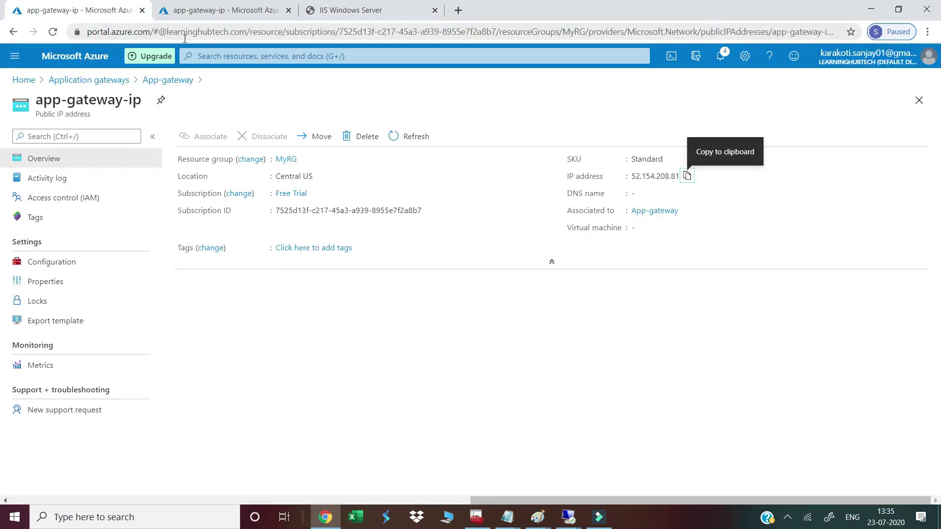
click(202, 56)
text(dns)
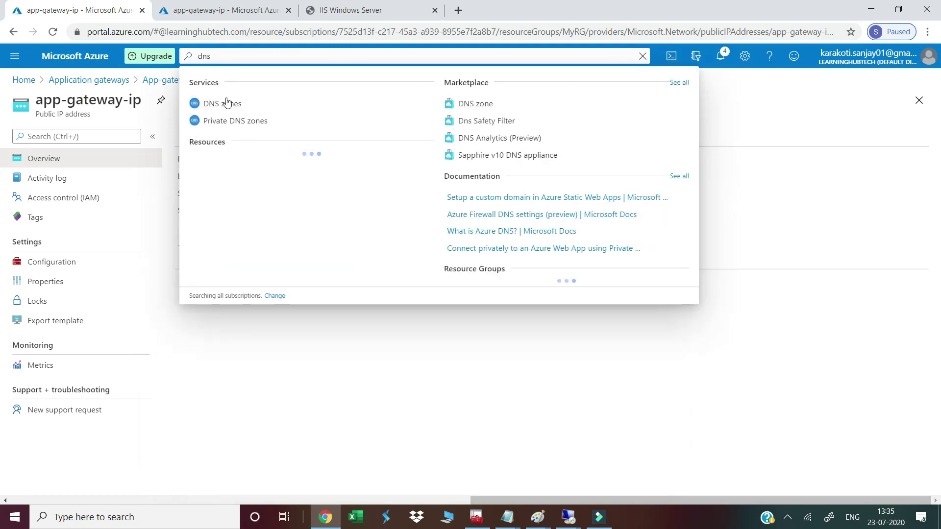
click(223, 104)
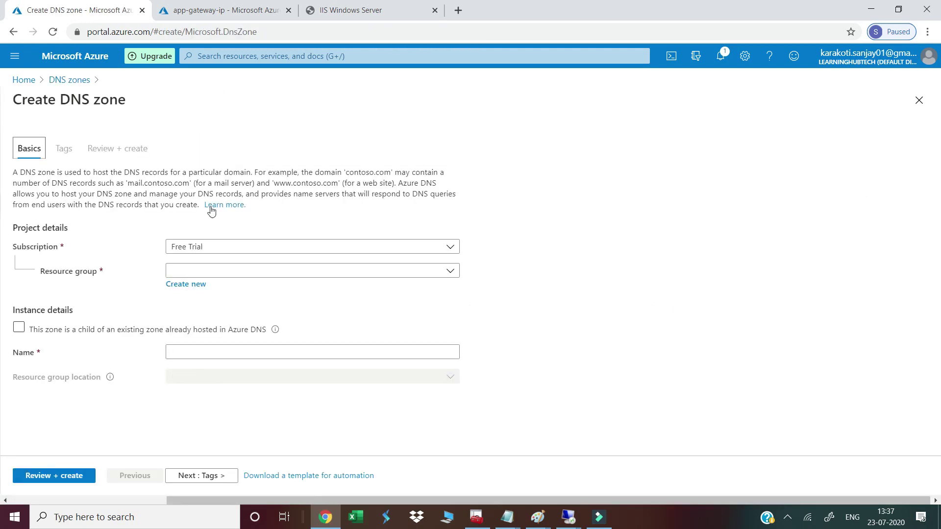
Create a DNS zone named learninghubtech.com in the MyRG resource group and open the deployed resource
click(201, 270)
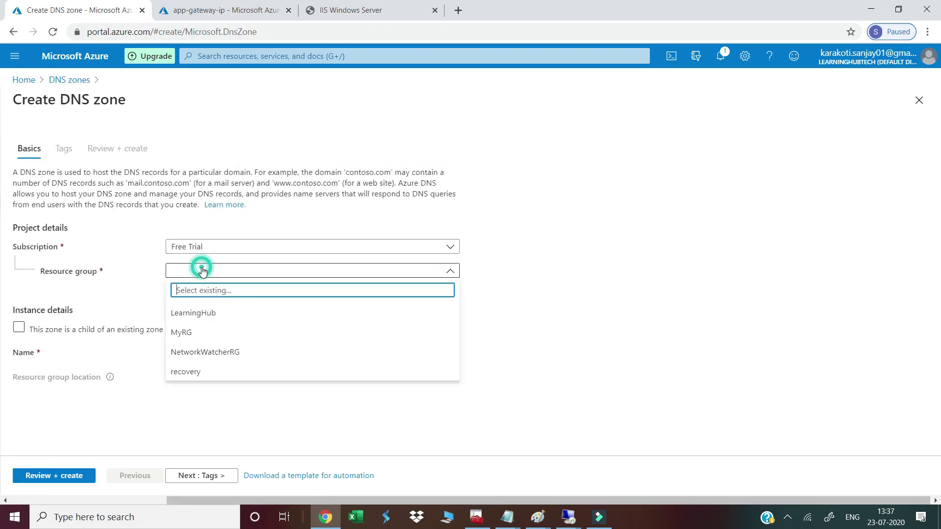
click(181, 333)
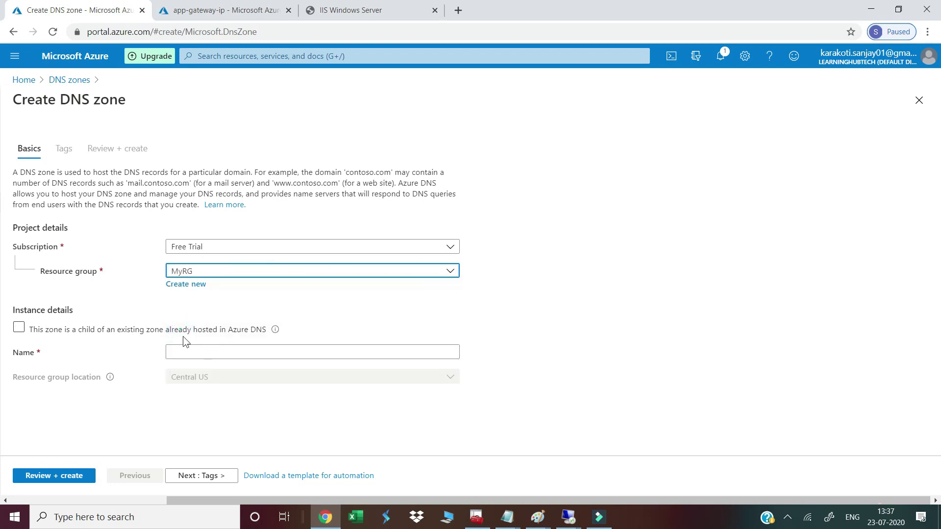
click(195, 352)
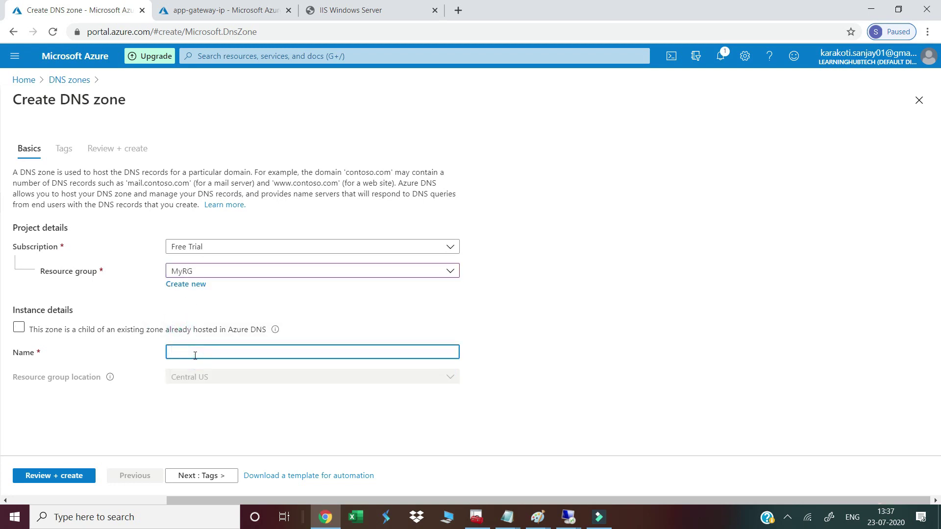
text(learninghub)
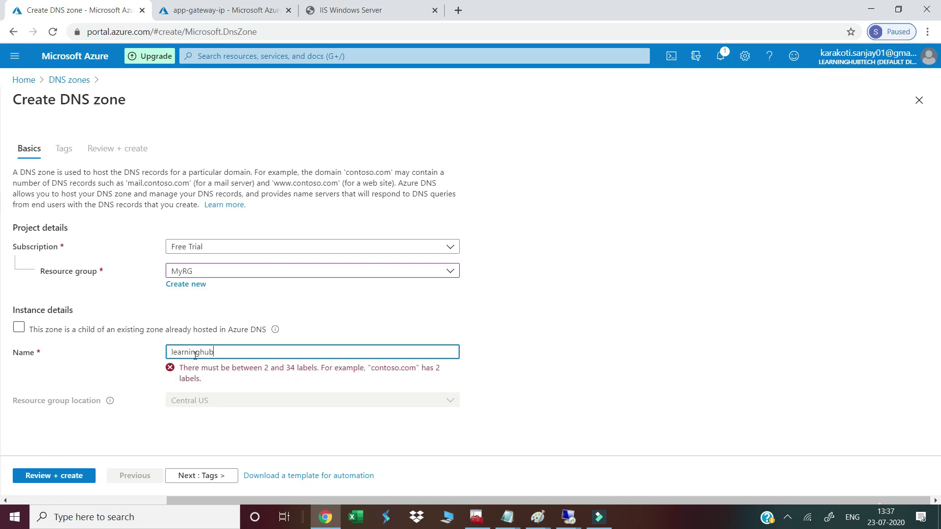
text(tech.com)
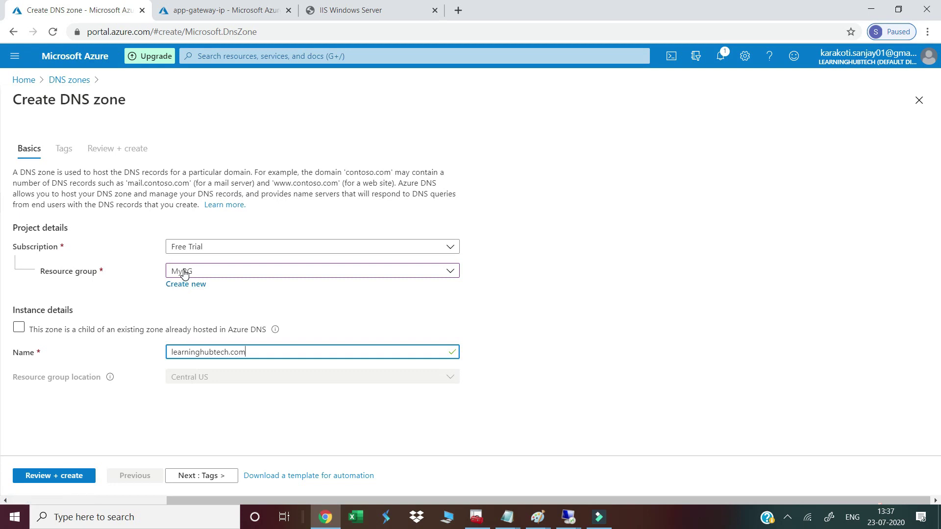
click(52, 476)
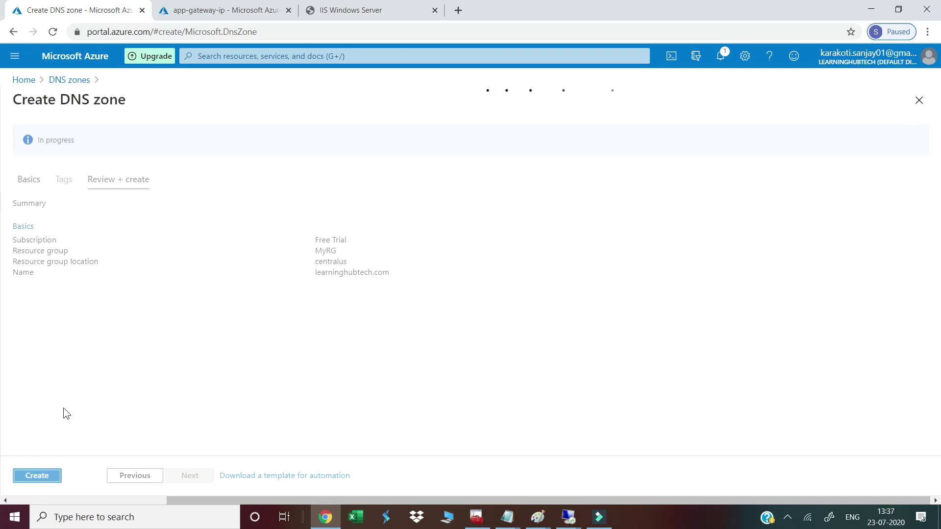
click(26, 476)
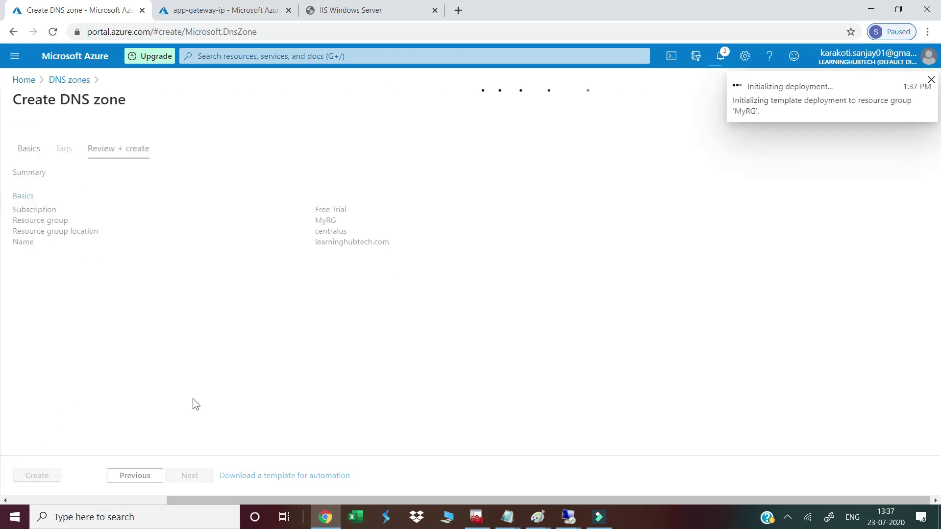
click(720, 55)
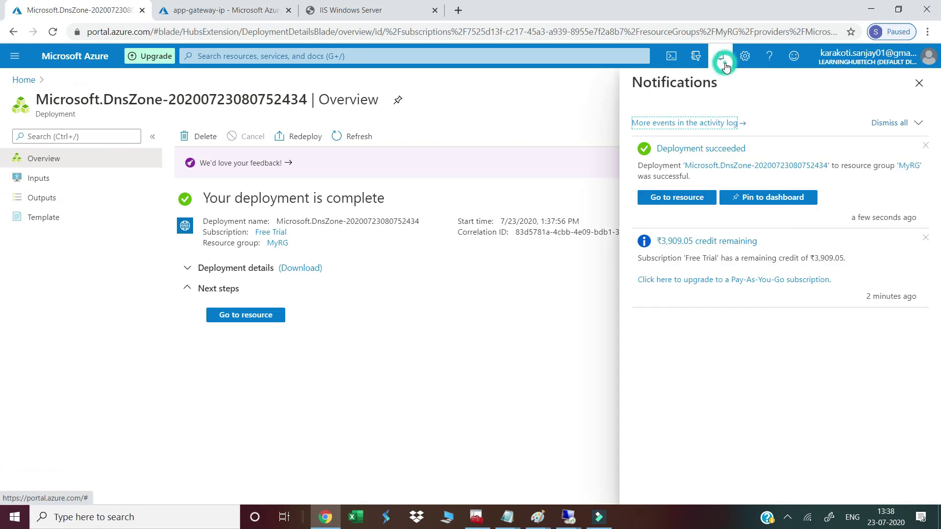
click(664, 199)
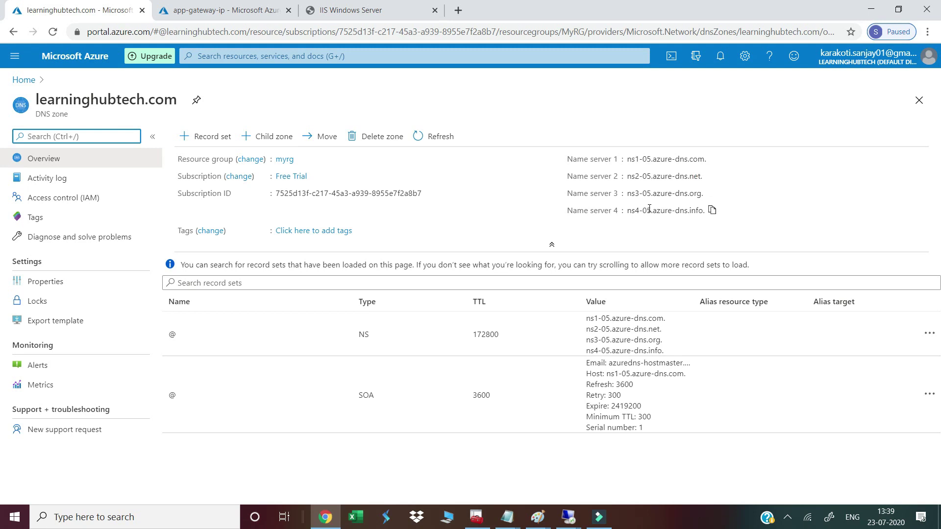
Search the web for go daddy in a new browser tab and open the GoDaddy website
click(459, 11)
click(420, 31)
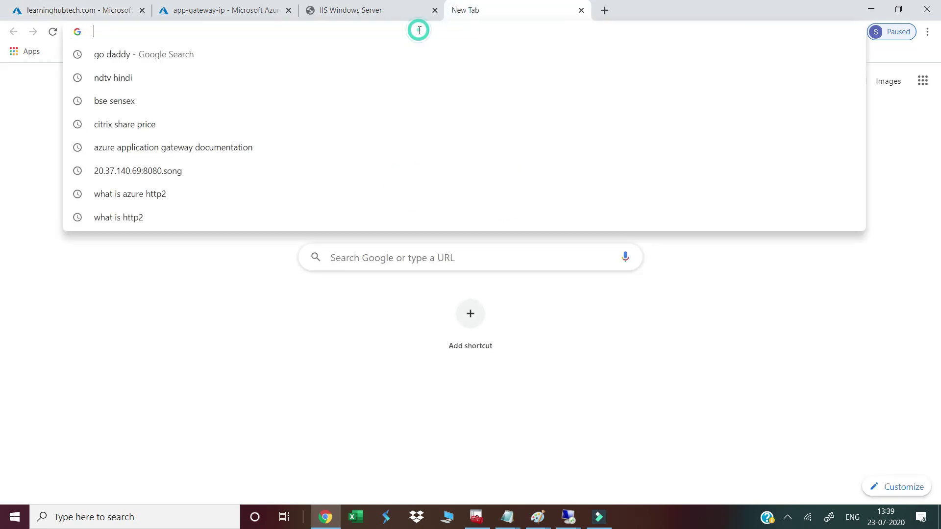
text(go)
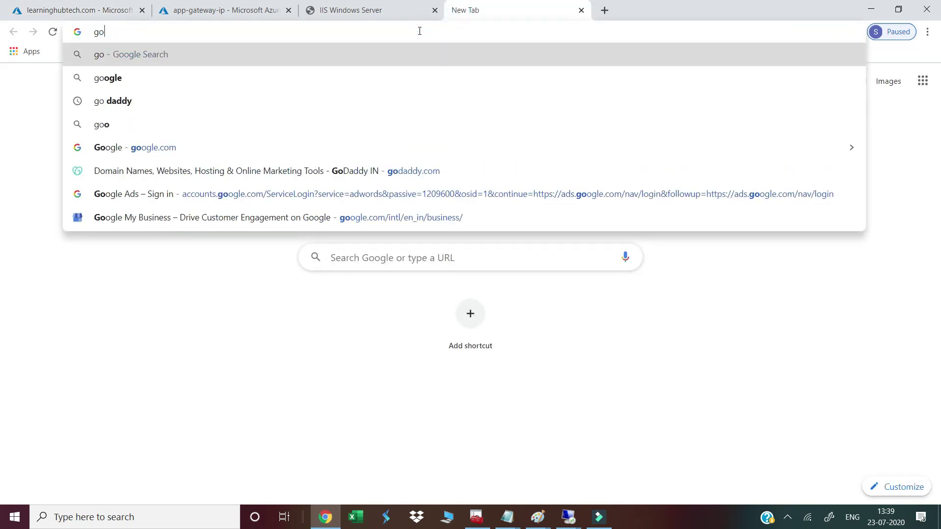
text( daddy)
key(Return)
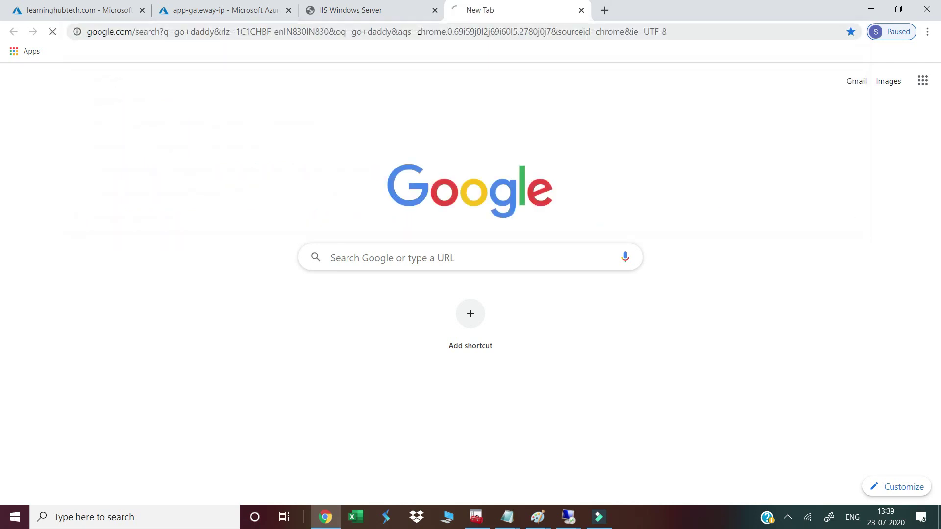
click(219, 168)
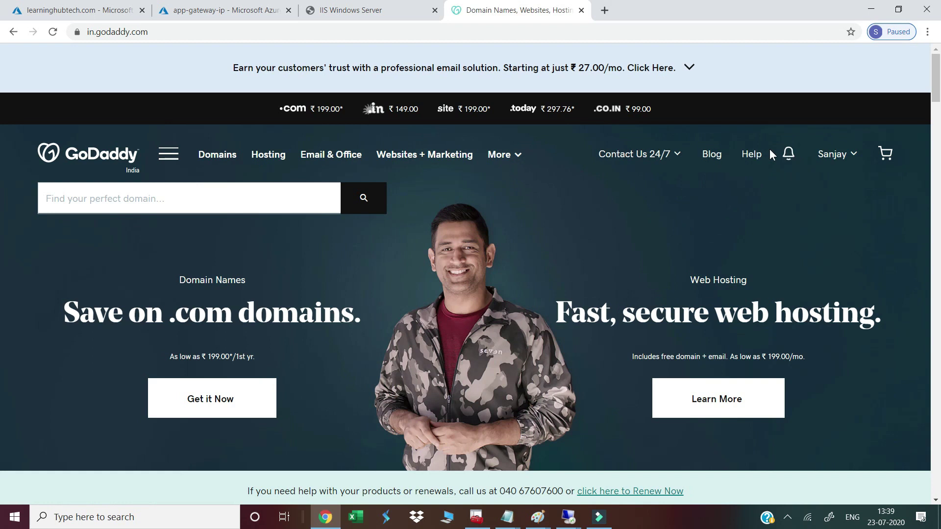
Open the list of owned domains for the signed-in GoDaddy account
click(832, 156)
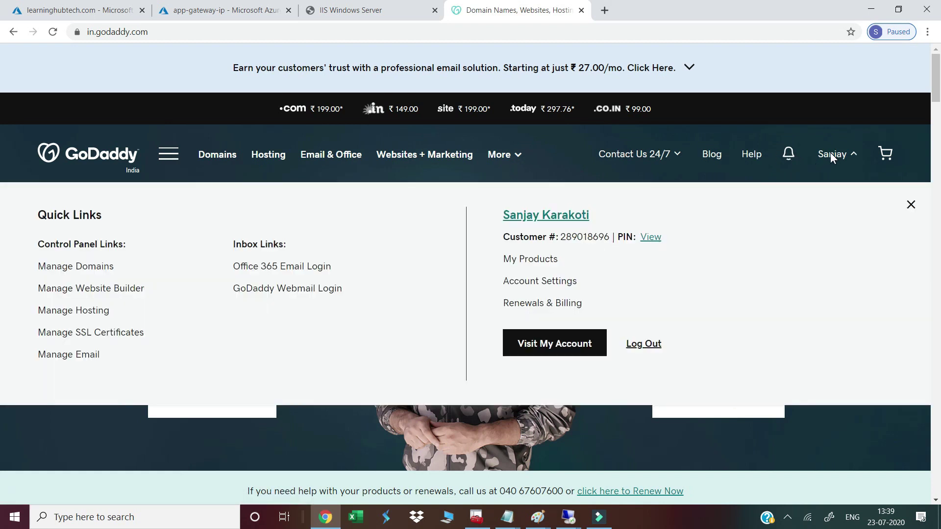
click(547, 95)
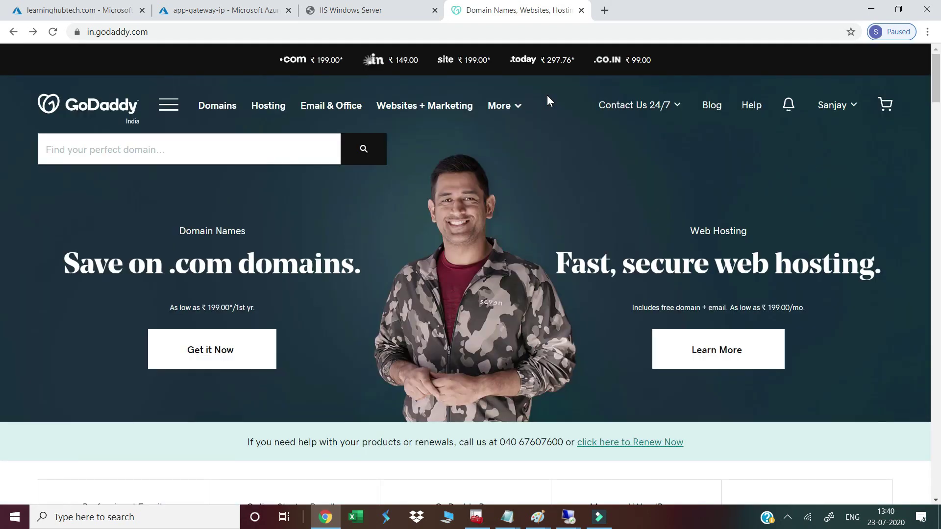
click(832, 109)
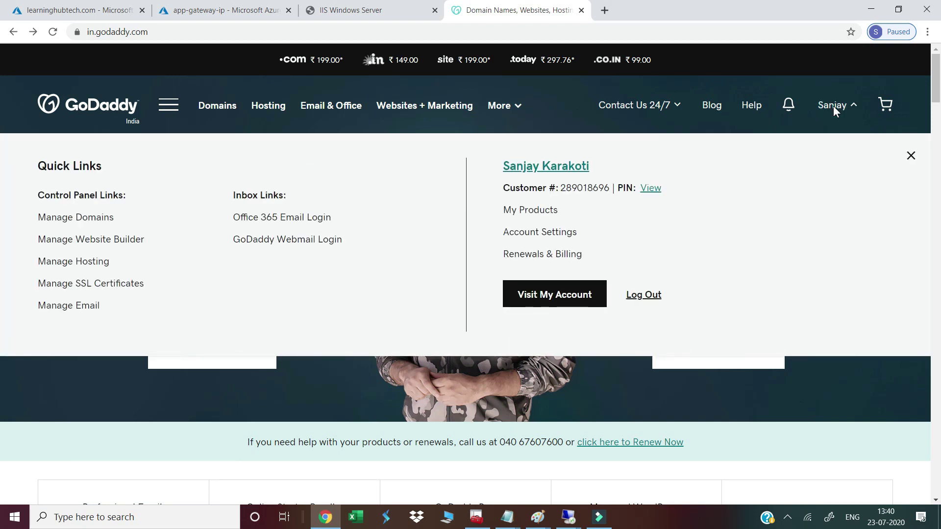
click(74, 220)
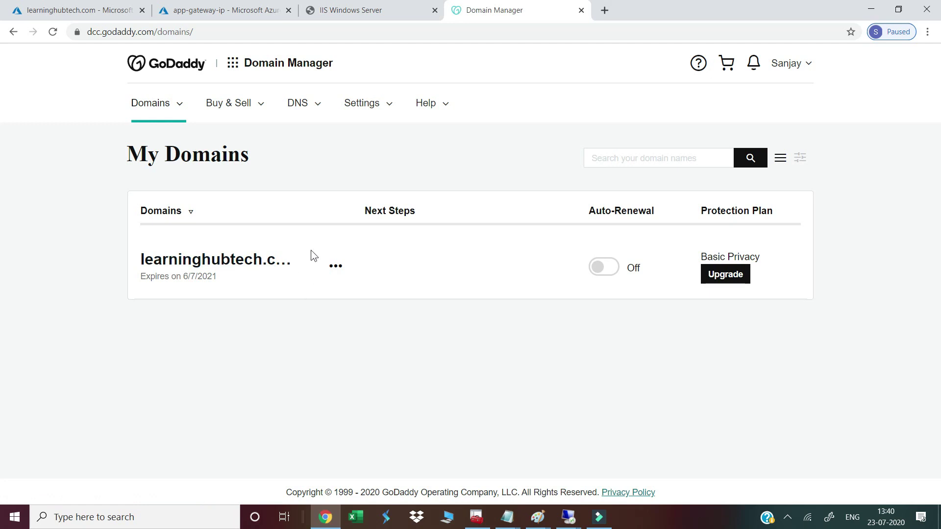
Open DNS zone management in GoDaddy and look up the domain learninghubtech.com
click(310, 104)
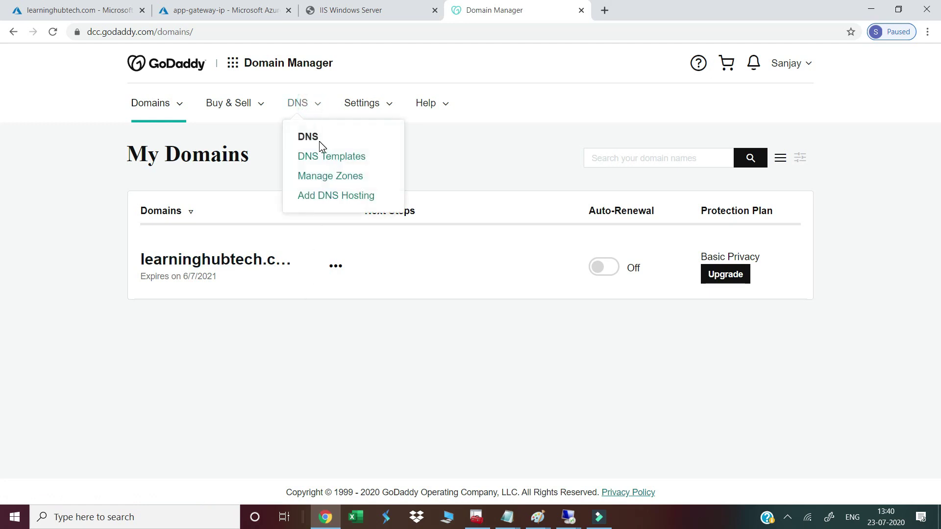
click(311, 177)
click(205, 311)
text(learninghubtech.com)
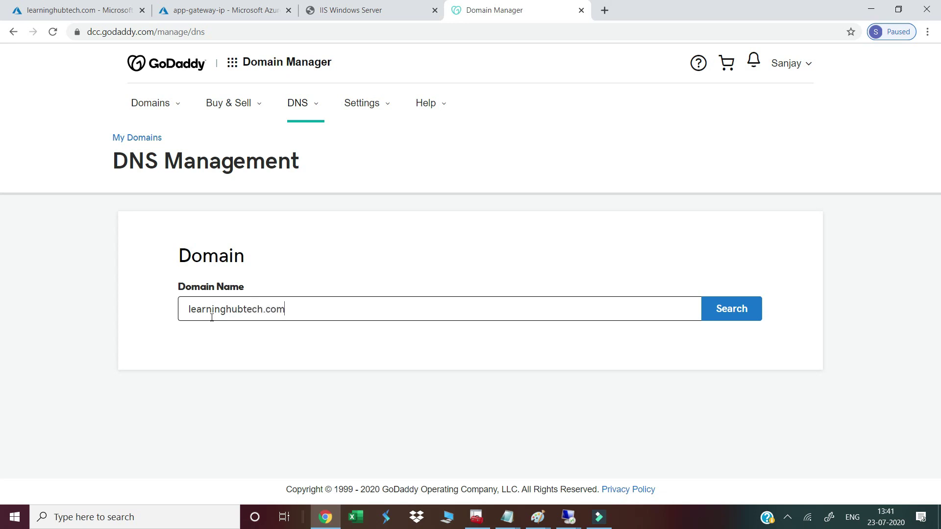
key(Return)
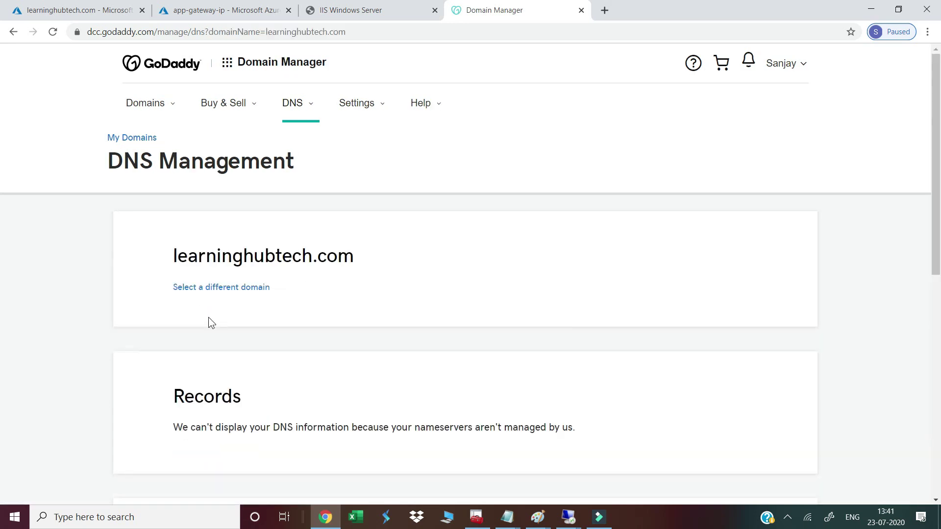
Change the domain's first custom nameserver to ns1-05.azure-dns.com, copied from Name server 1 of the Azure DNS zone
scroll(211, 316, down, 3)
scroll(189, 334, down, 2)
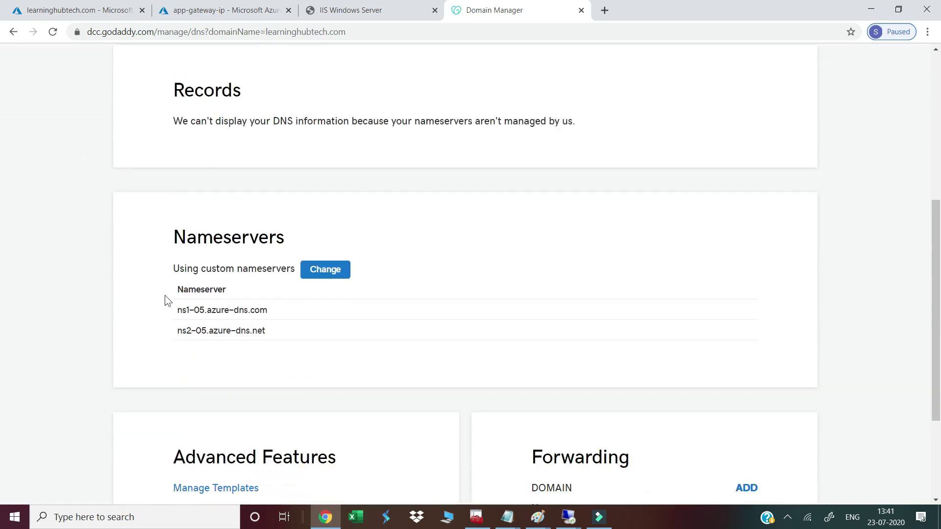
click(321, 274)
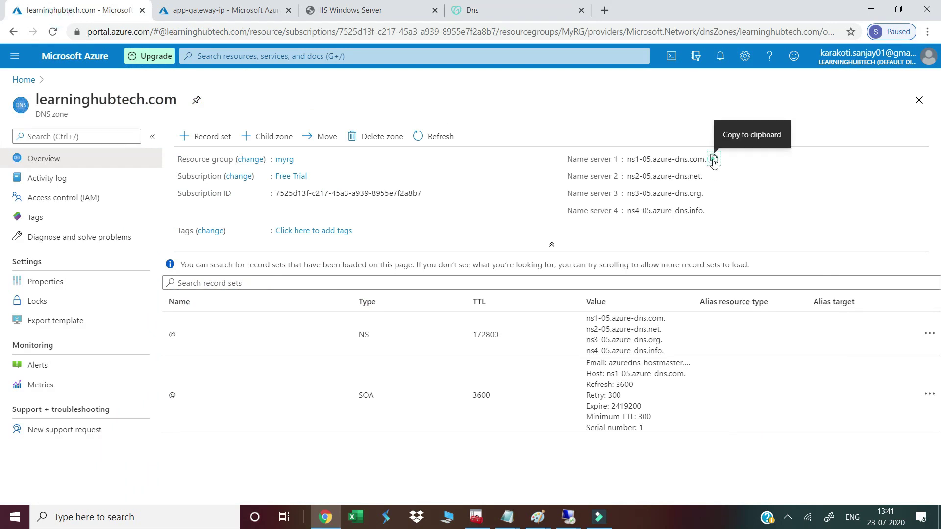
click(713, 162)
click(461, 12)
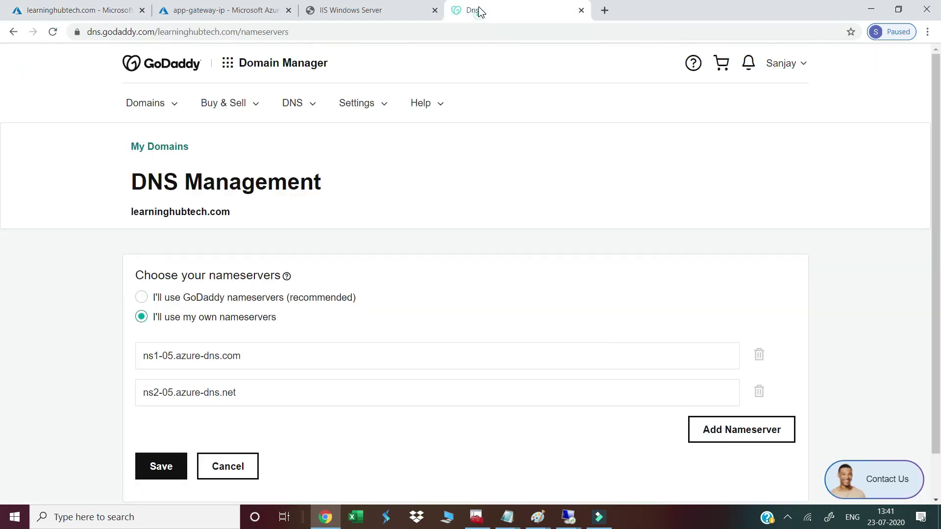
triple_click(257, 361)
key(ctrl+v)
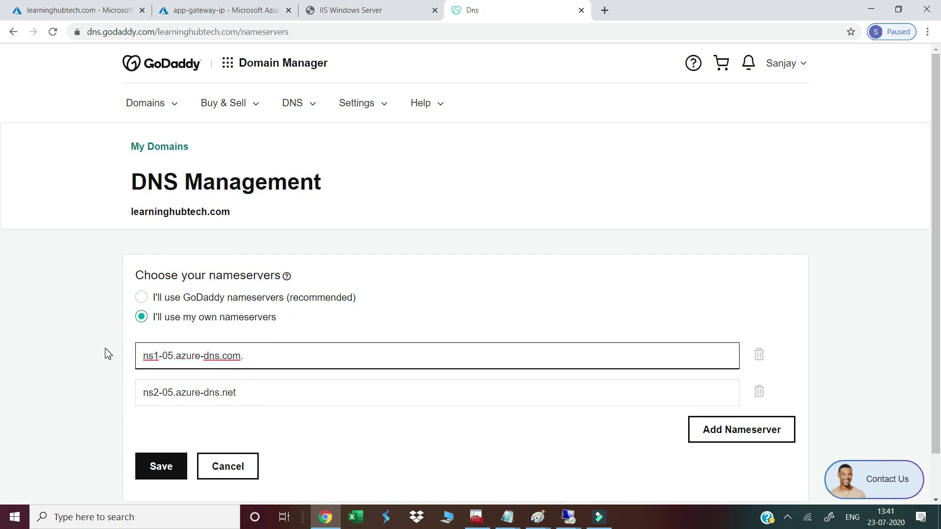
Set the domain's second custom nameserver to ns2-05.azure-dns.net, copied from Name server 2 of the Azure DNS zone
click(70, 15)
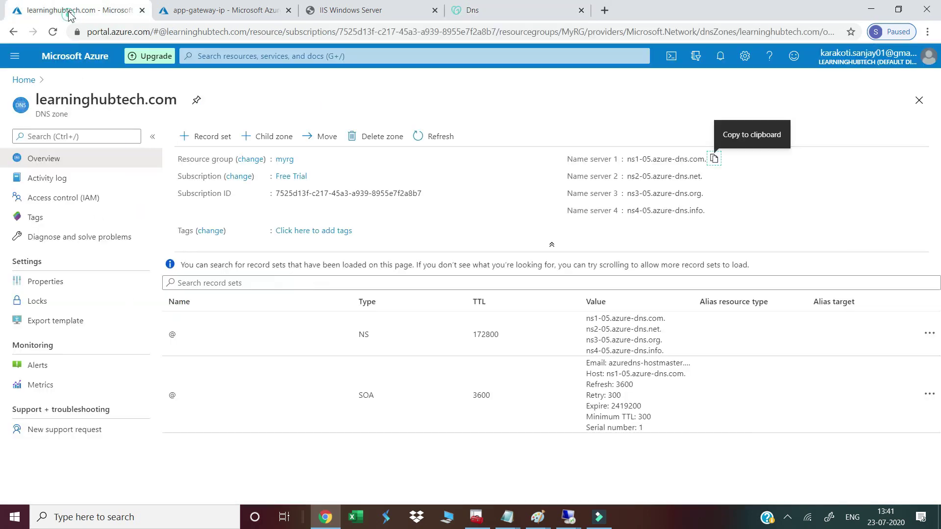
click(710, 176)
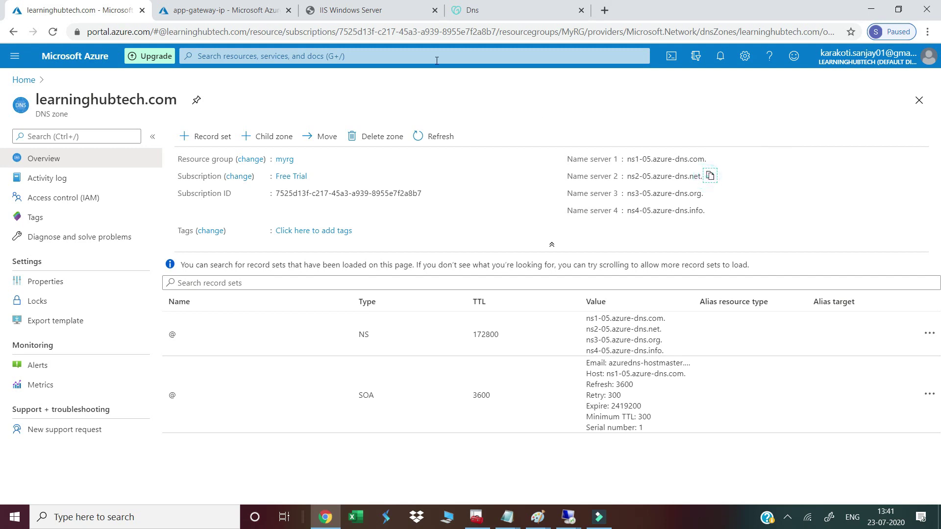
click(467, 11)
drag(257, 395, 63, 380)
key(ctrl+v)
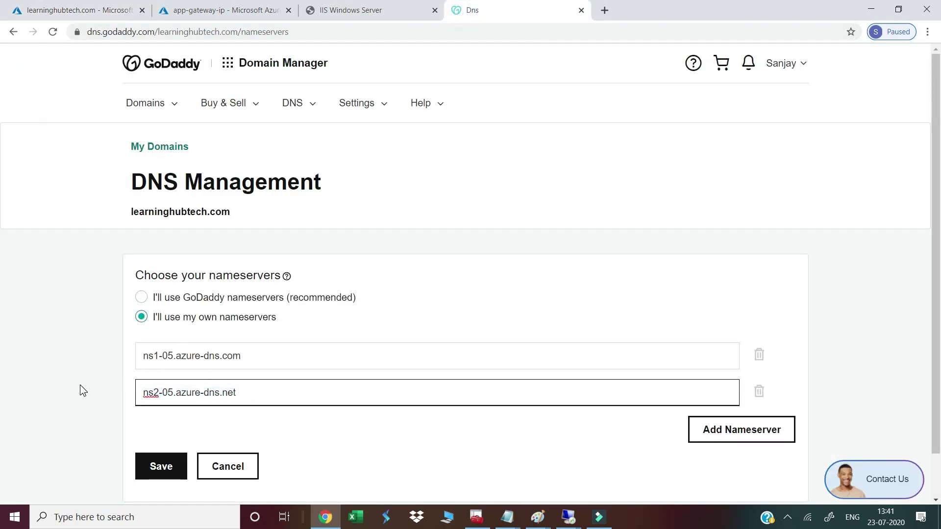
Save the custom nameserver changes for learninghubtech.com in GoDaddy
click(161, 466)
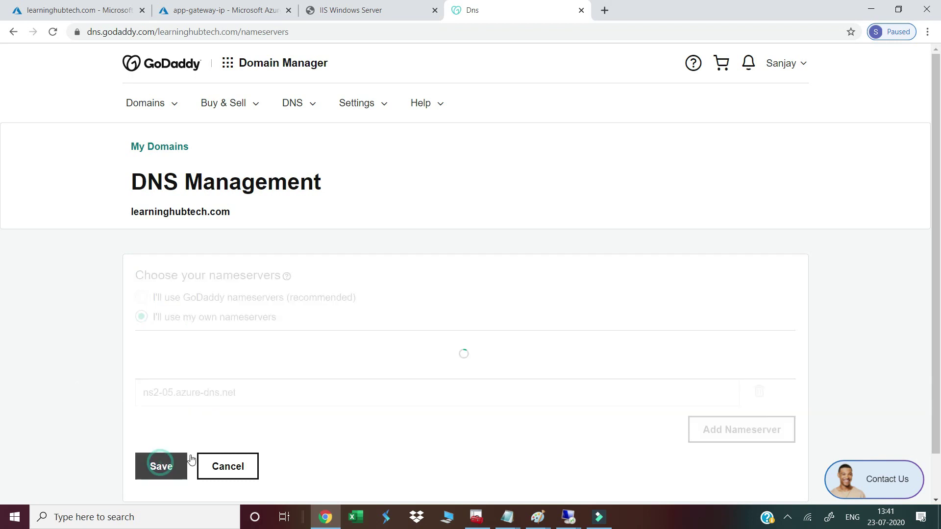
click(74, 10)
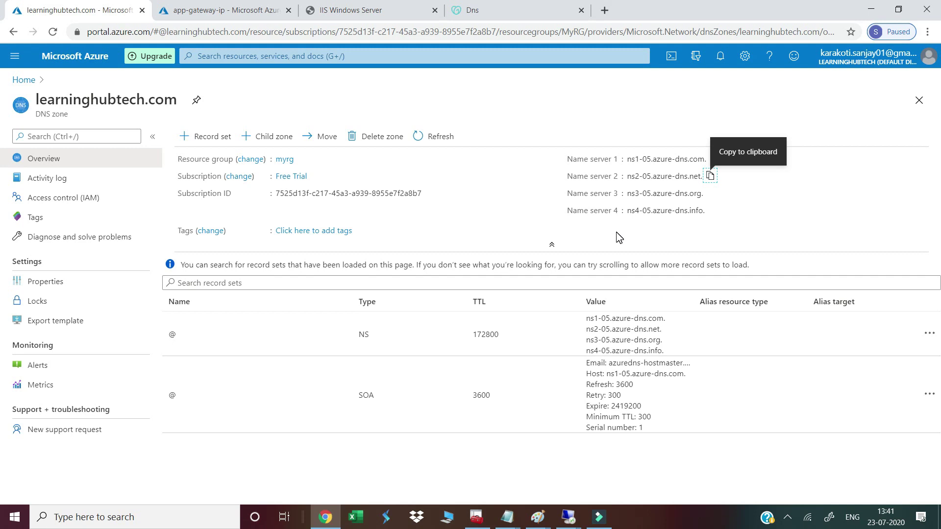
click(501, 8)
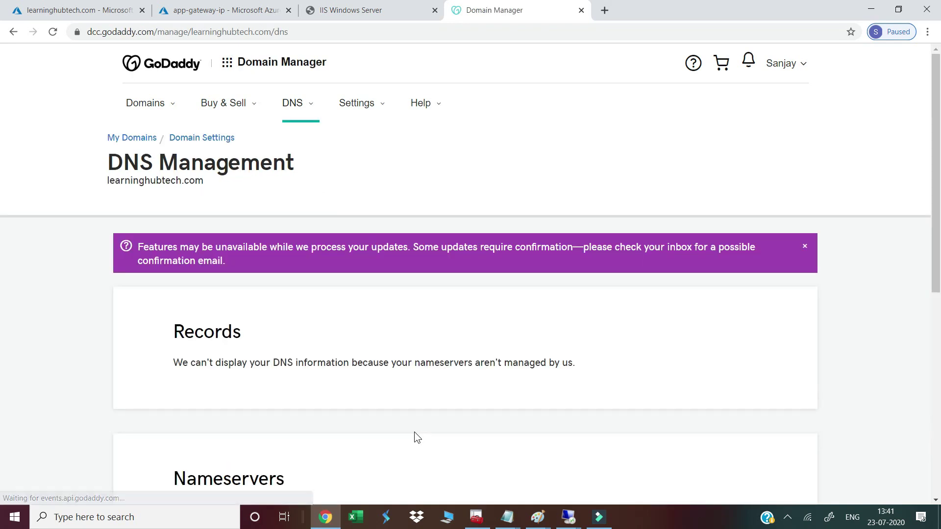
Start a new type A record set named www in the learninghubtech.com Azure DNS zone
click(51, 7)
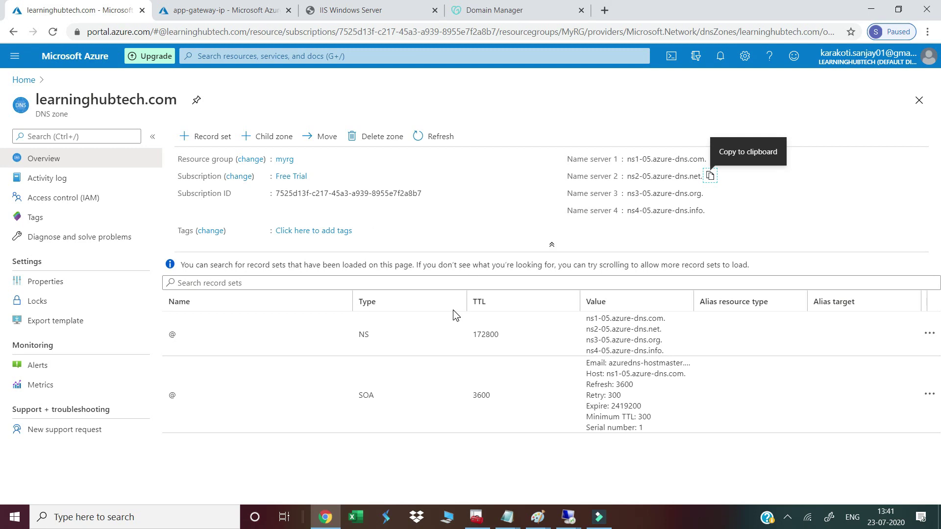
click(206, 137)
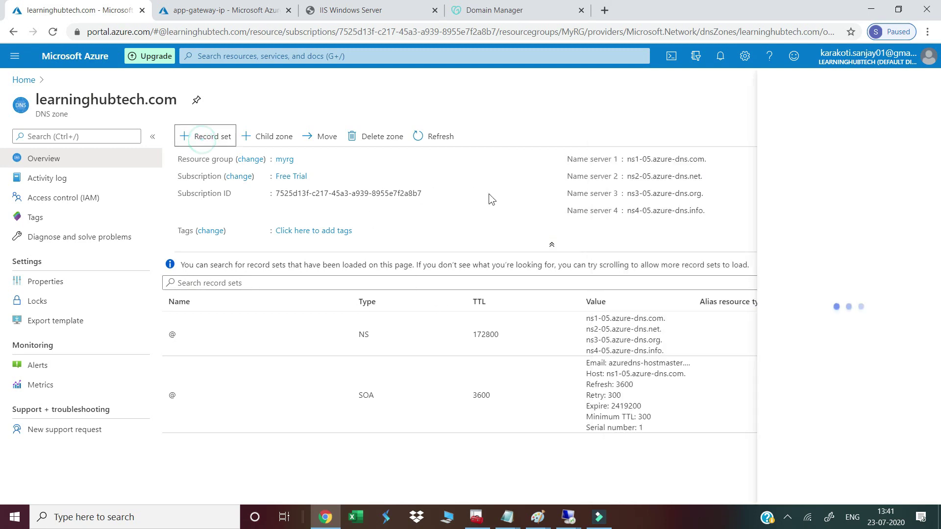
click(697, 129)
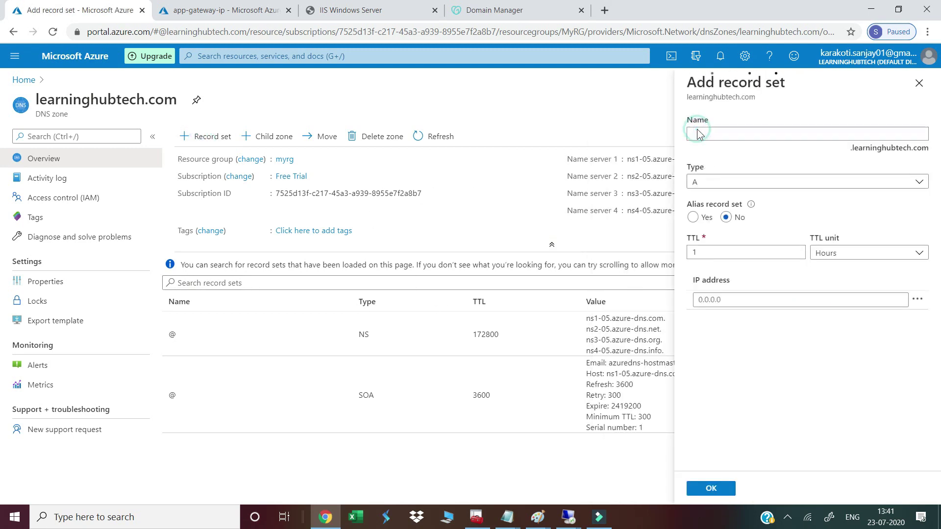
click(714, 131)
text(www)
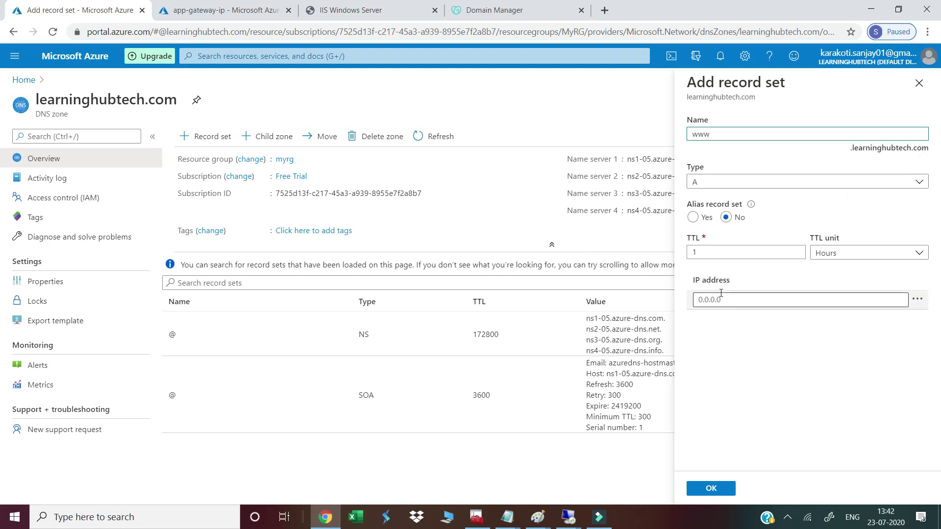
Copy the IP address 52.154.208.81 from app-gateway-ip into the www record set and create the record
click(211, 9)
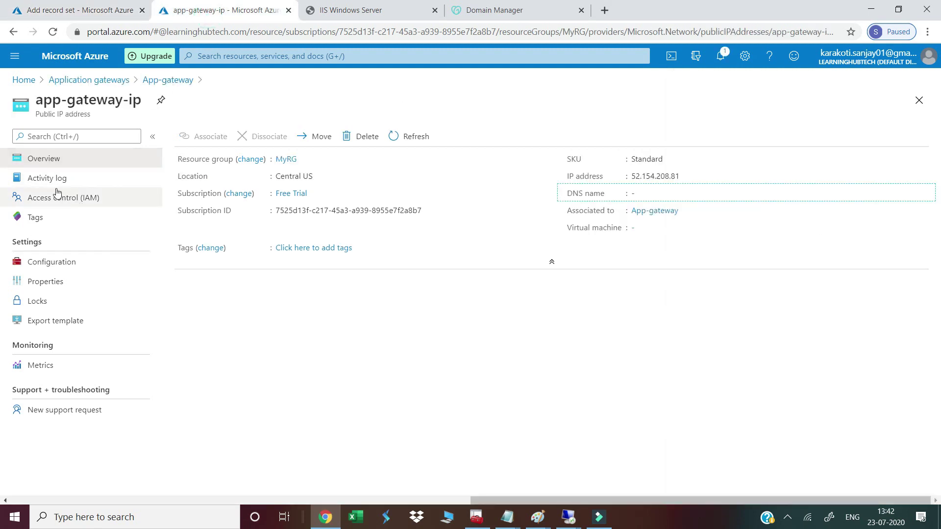
click(44, 163)
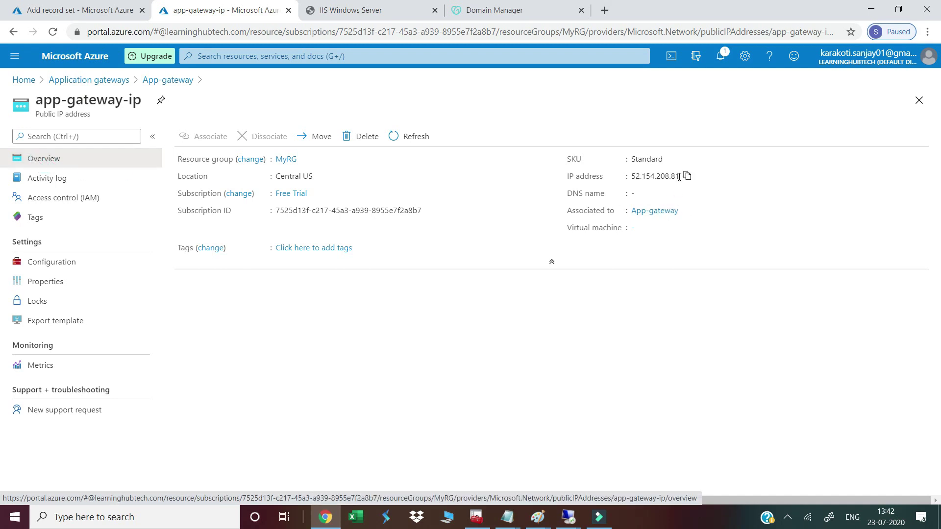
click(687, 175)
click(57, 12)
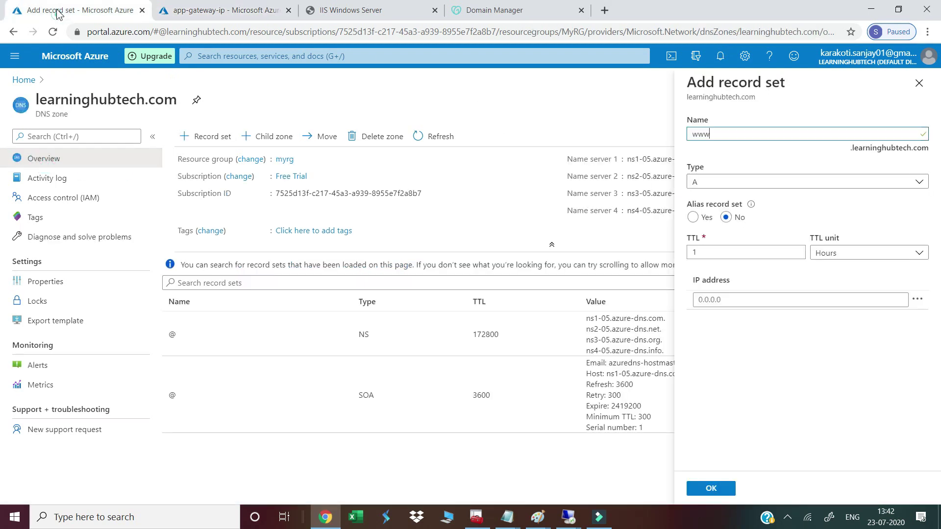
click(729, 300)
key(ctrl+v)
click(710, 488)
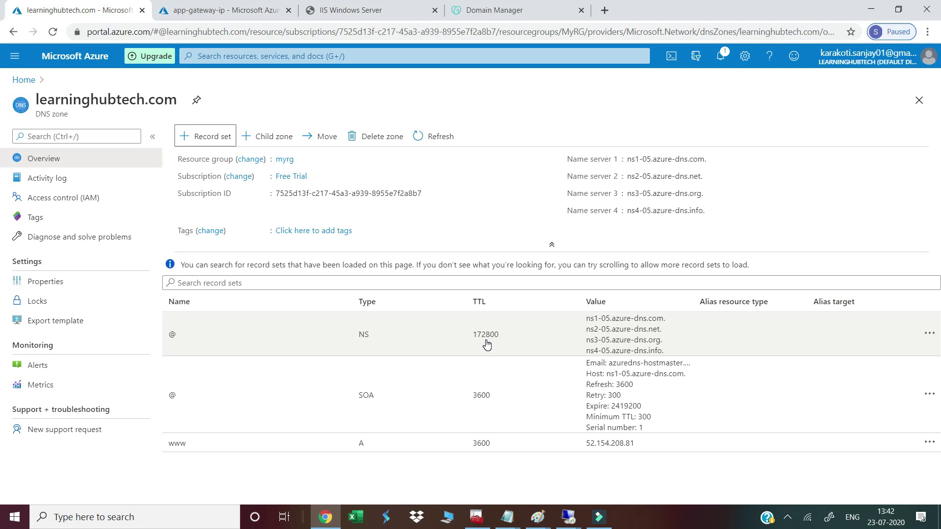
click(604, 10)
click(436, 31)
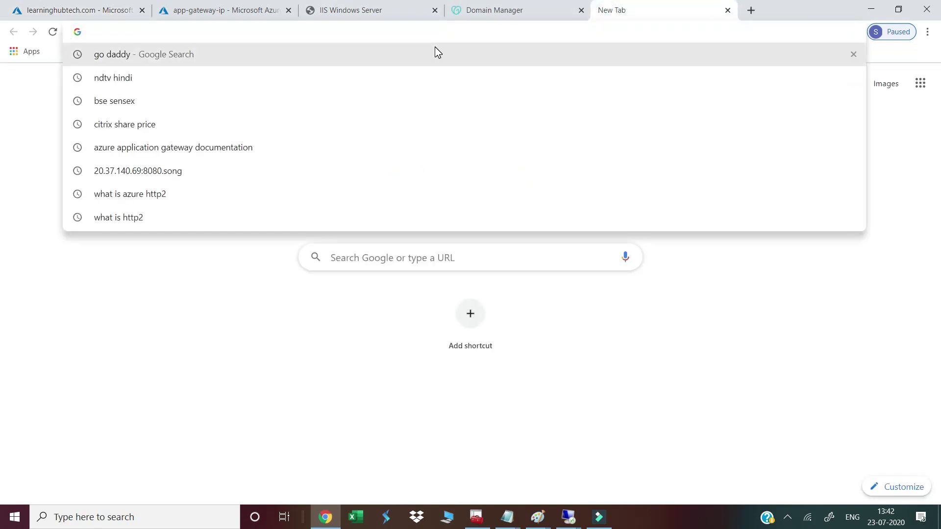
text(http)
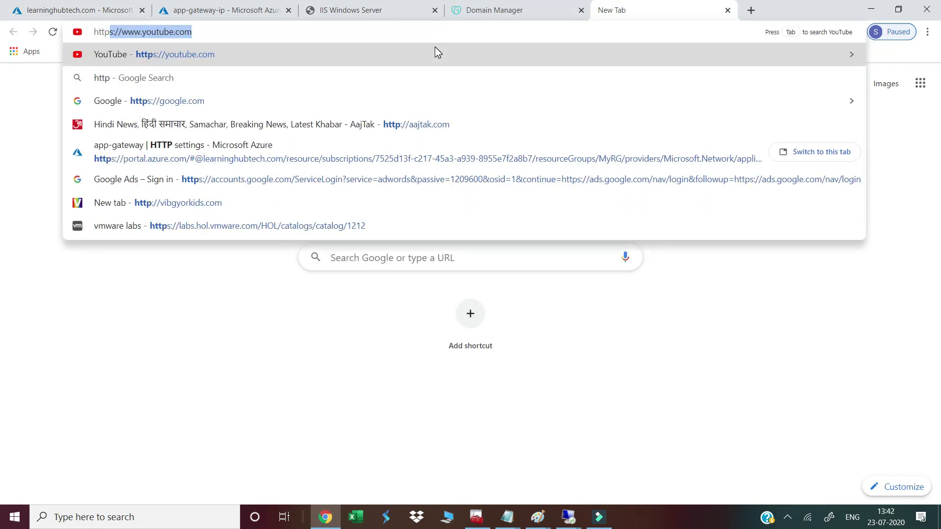
text(://)
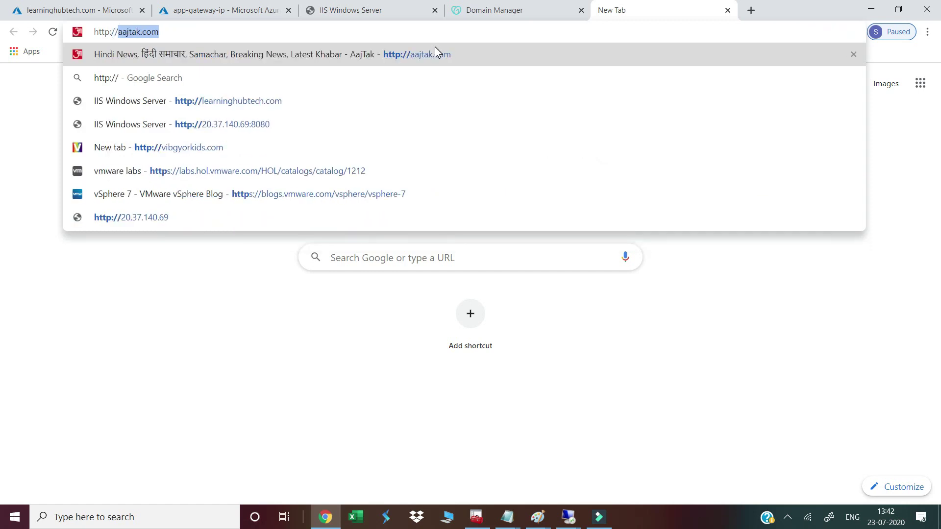
text(wwww)
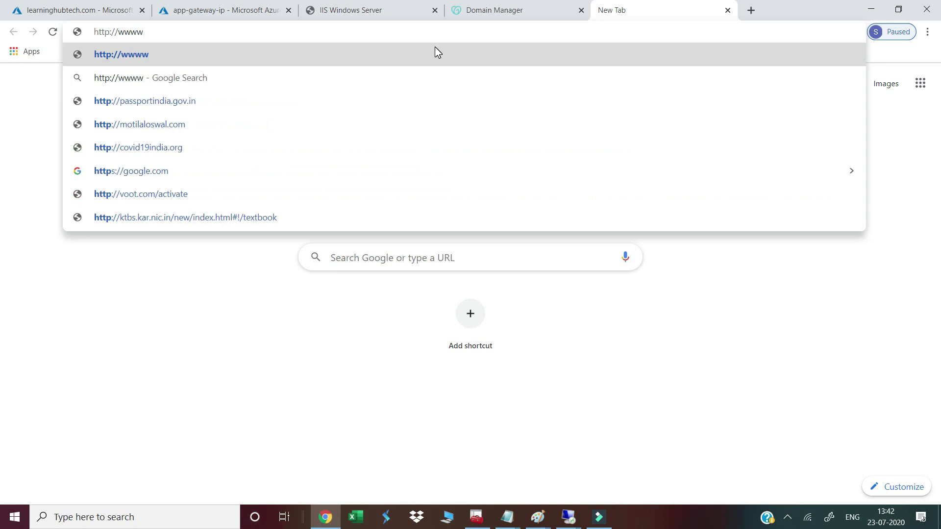
key(BackSpace)
text(.lear)
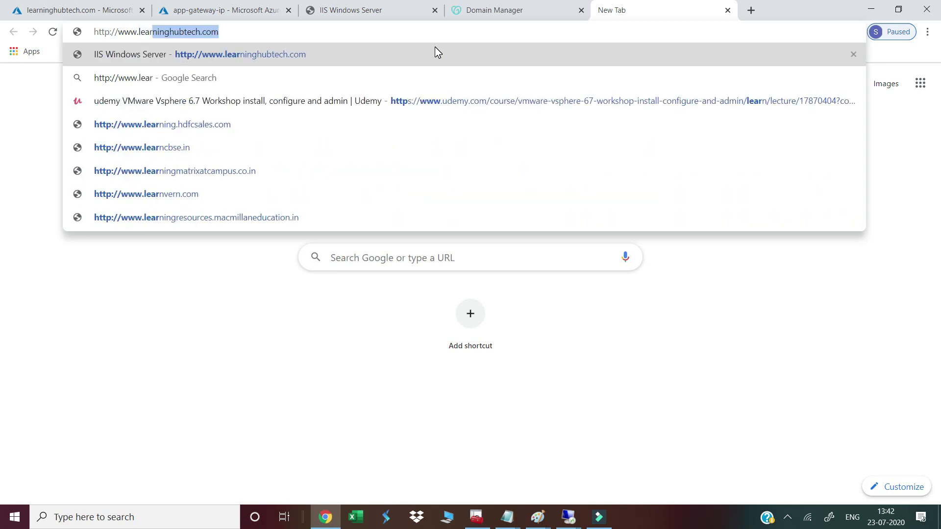
key(Return)
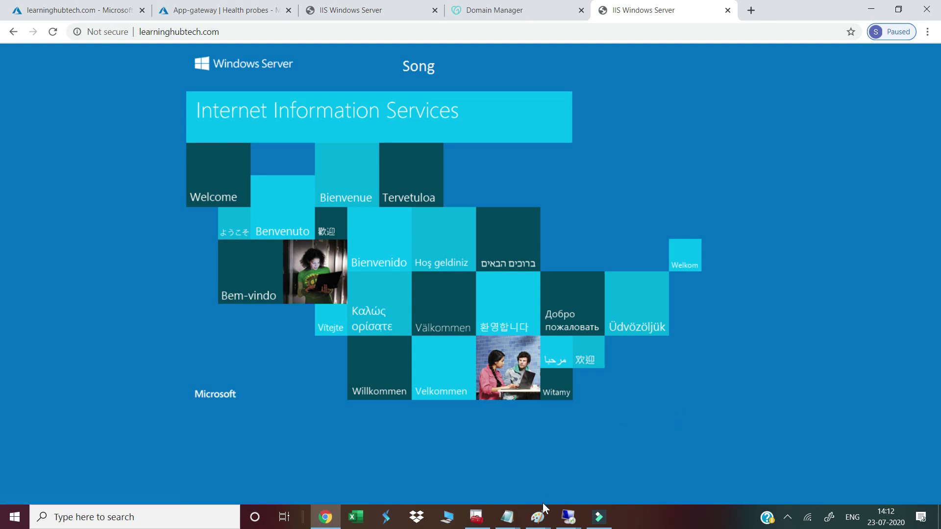
Switch to the Paint diagram that shows the Application Gateway connected to VM1 and VM2
mouse_move(537, 512)
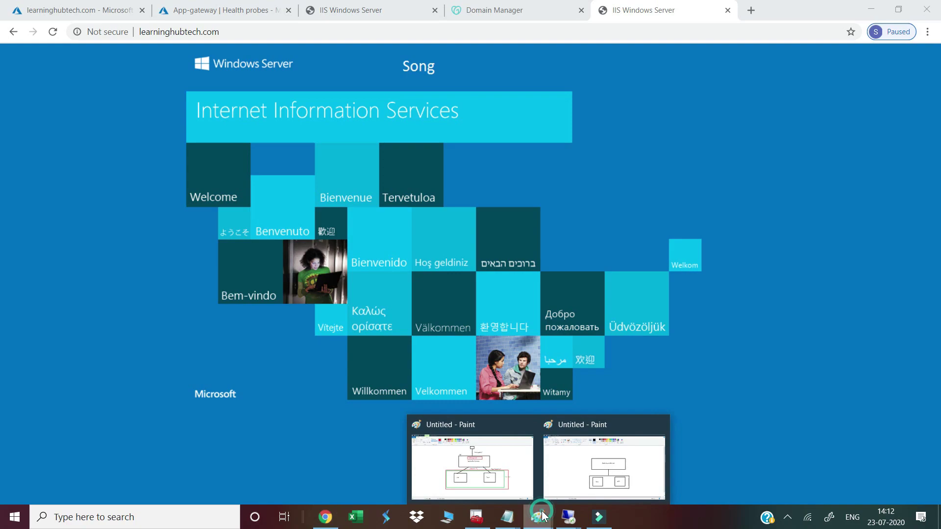
click(609, 480)
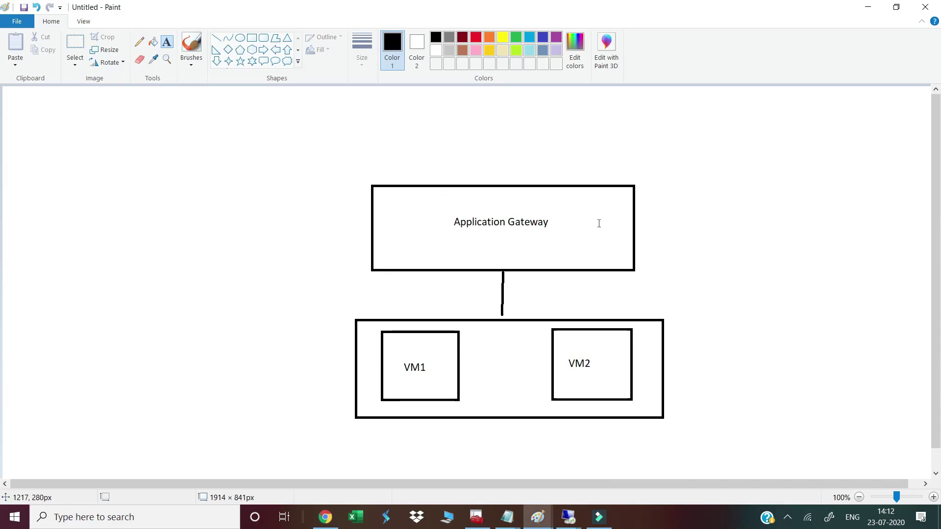
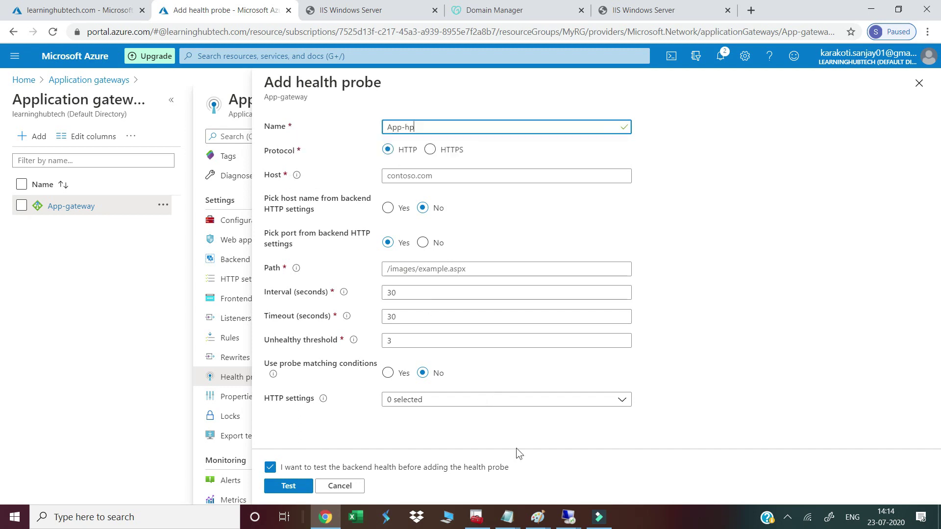
Check the host name of the http site binding in IIS Manager on the remote Video server, then return to Azure
click(569, 517)
click(630, 468)
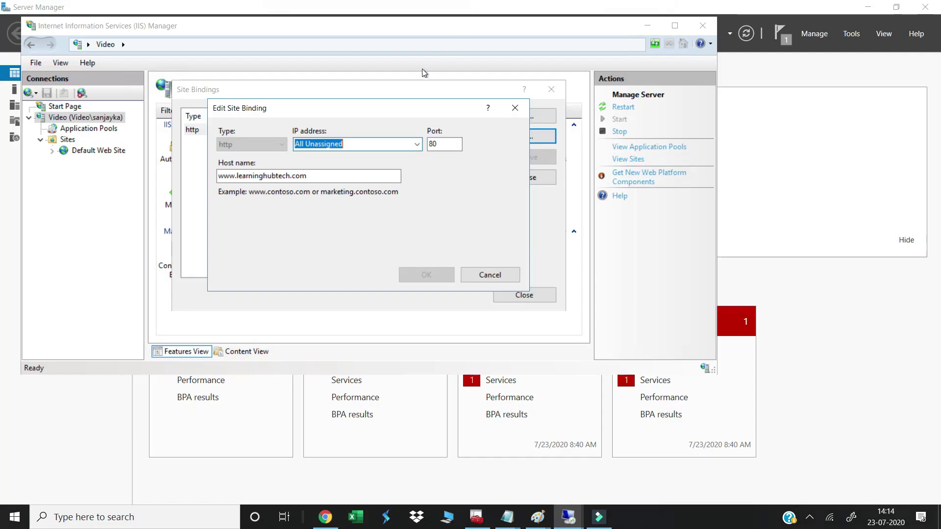
click(487, 277)
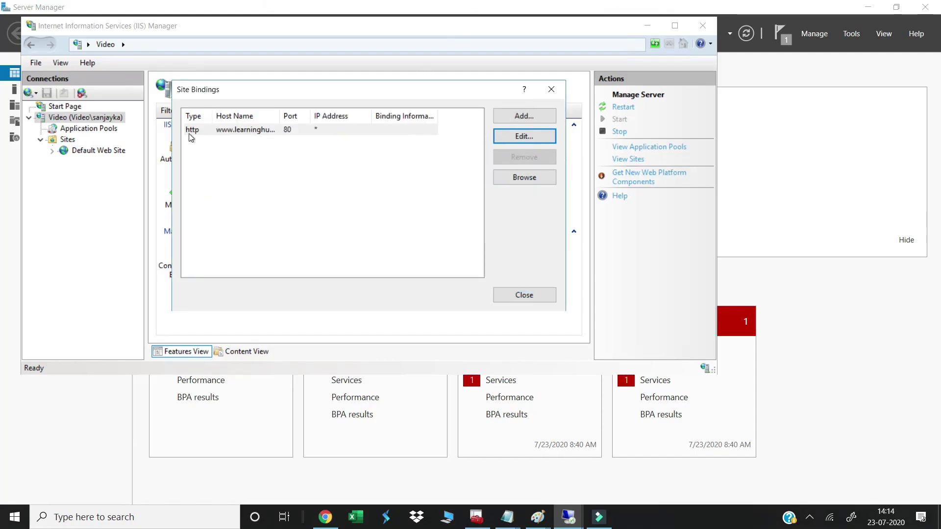
click(216, 130)
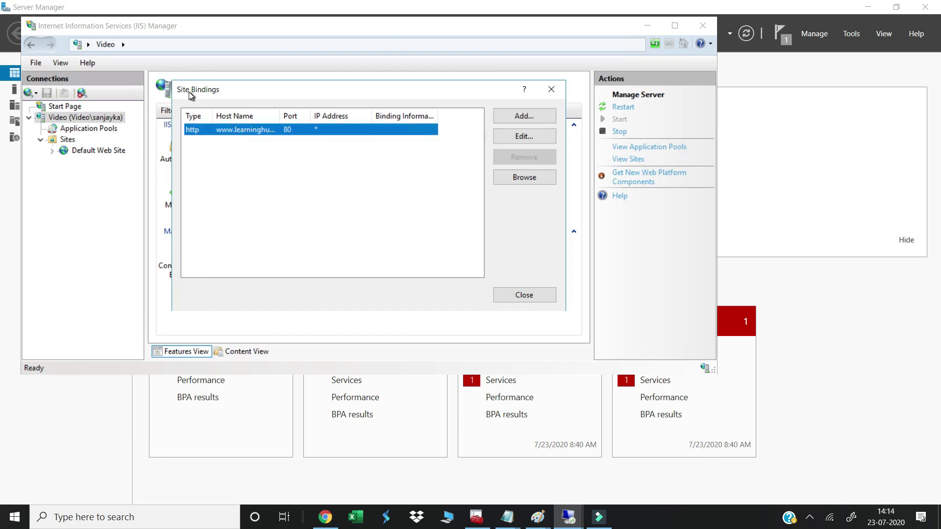
click(522, 137)
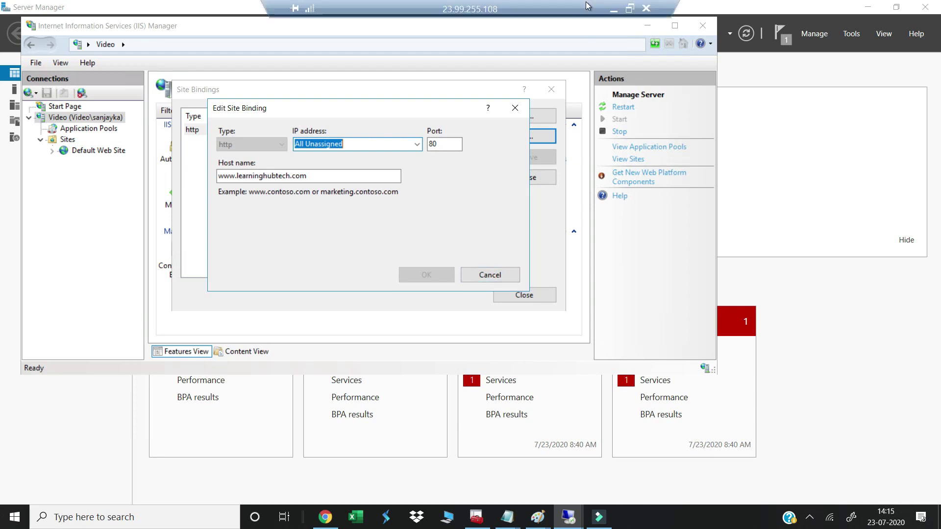
click(615, 9)
click(451, 175)
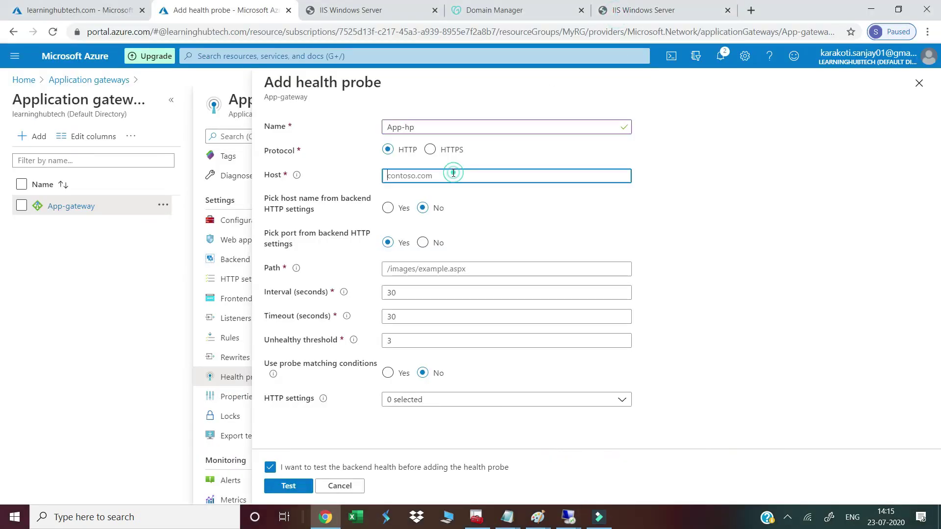
text(www.le)
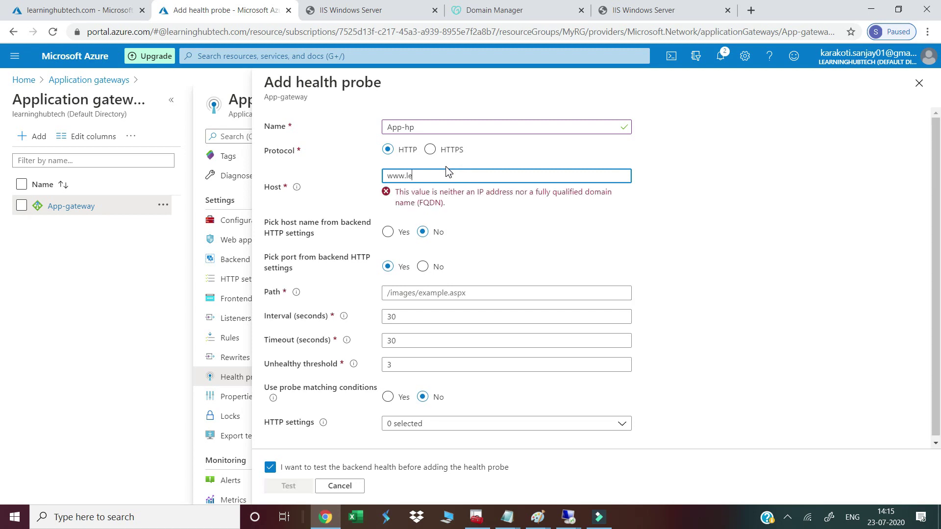
text(arninghubtech.com)
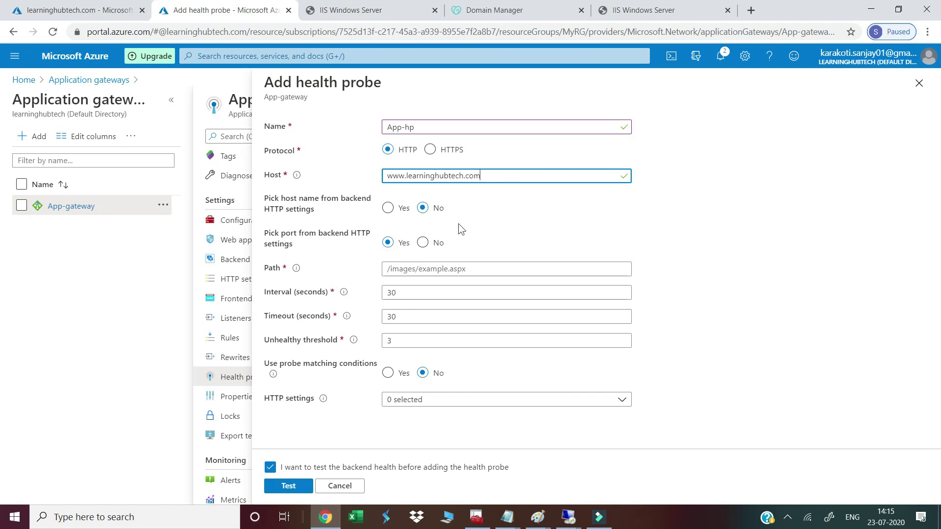
click(460, 225)
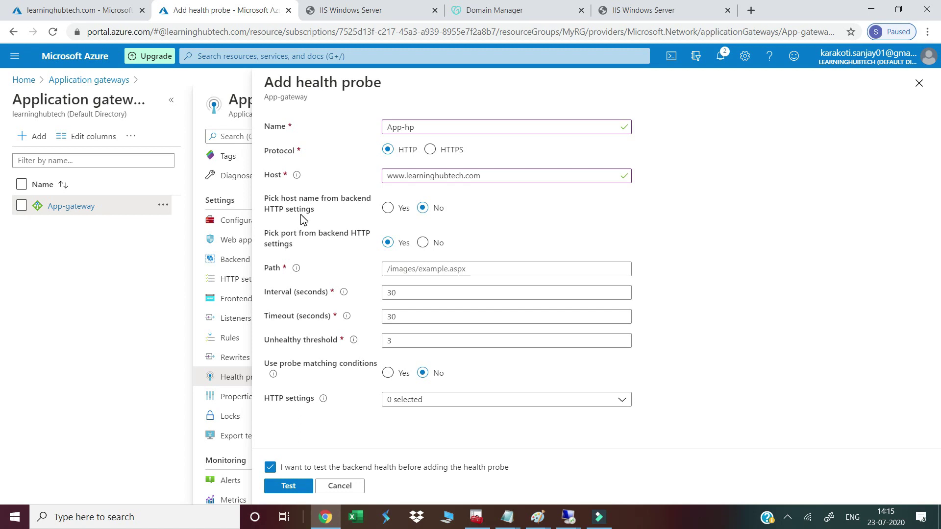
click(388, 211)
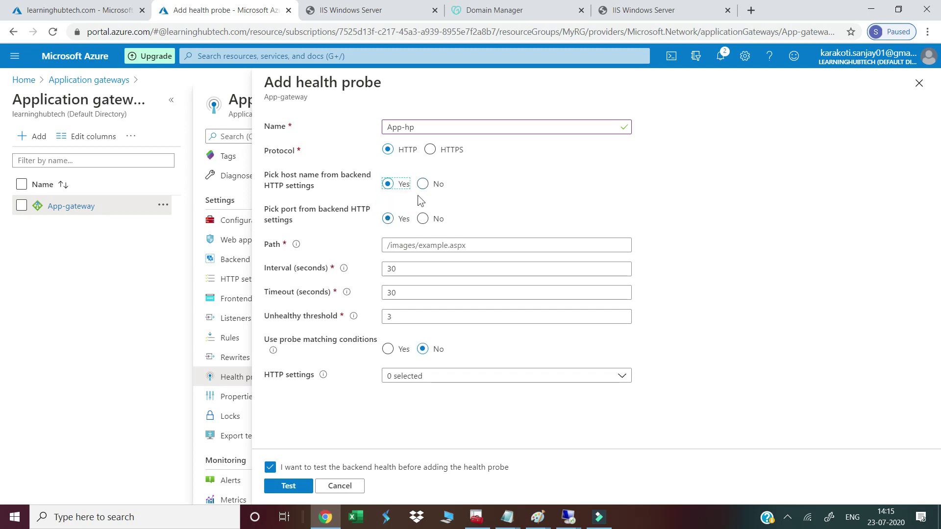
click(423, 183)
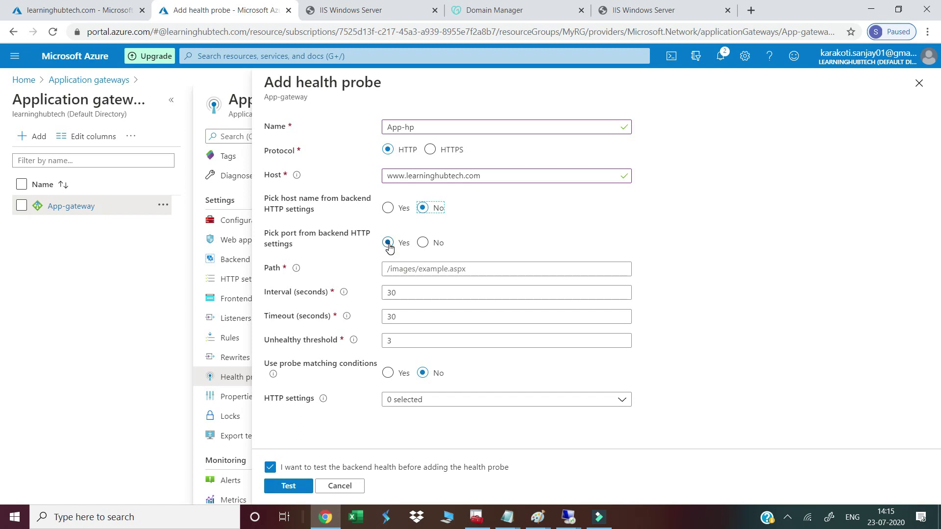
Turn off picking the probe's port from backend HTTP settings, and set the port to 80 and the path to /
click(423, 243)
click(400, 267)
text(80)
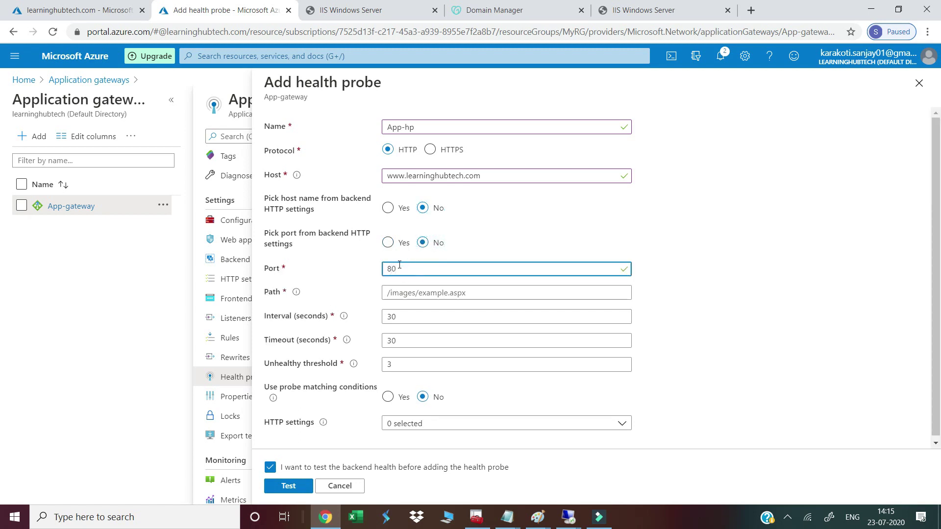
click(401, 293)
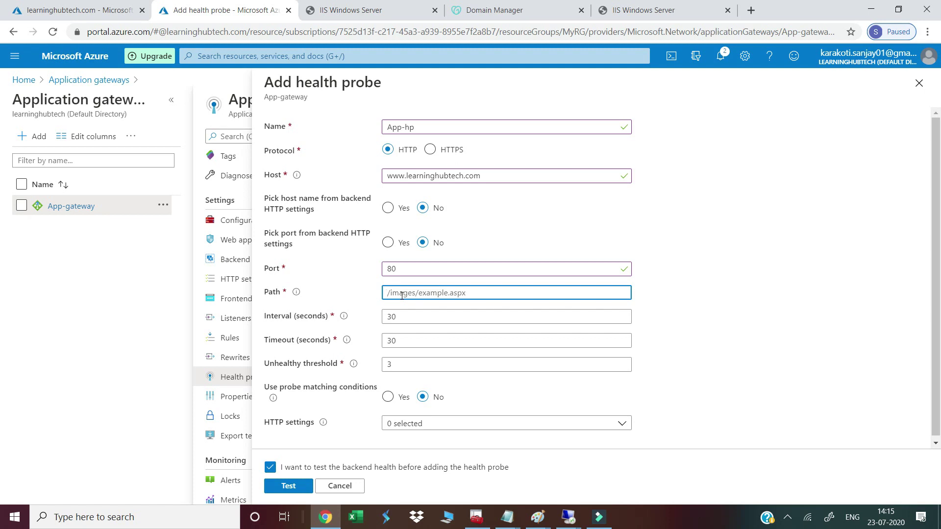
text(/)
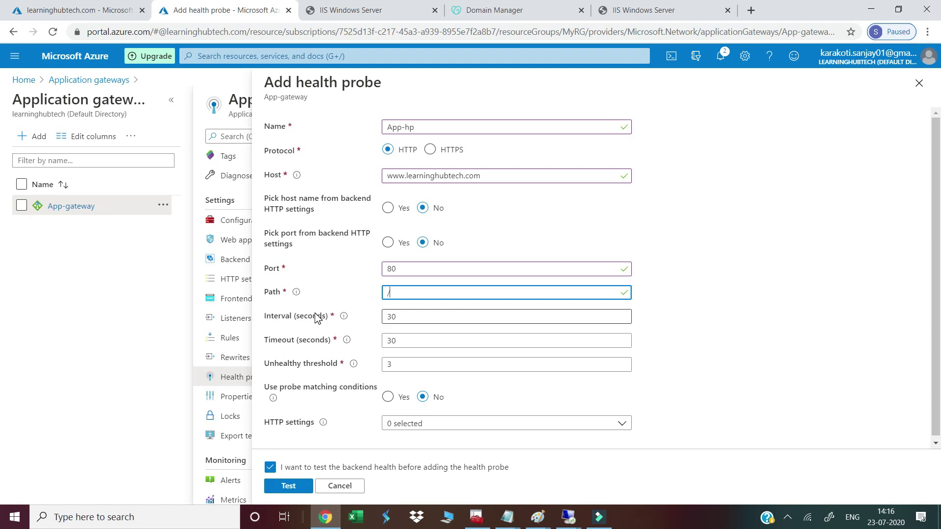
Read the explanation of the health probe's interval setting and open its value for editing
mouse_move(342, 321)
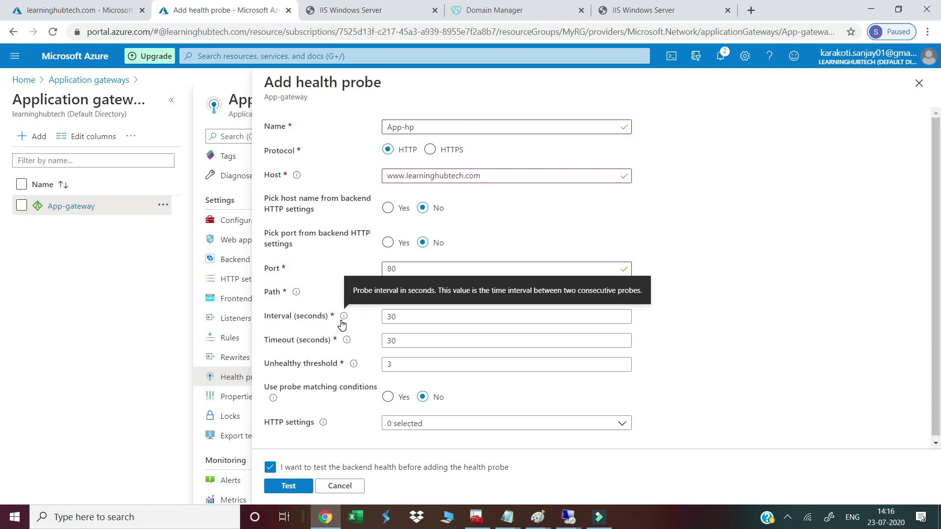
click(404, 316)
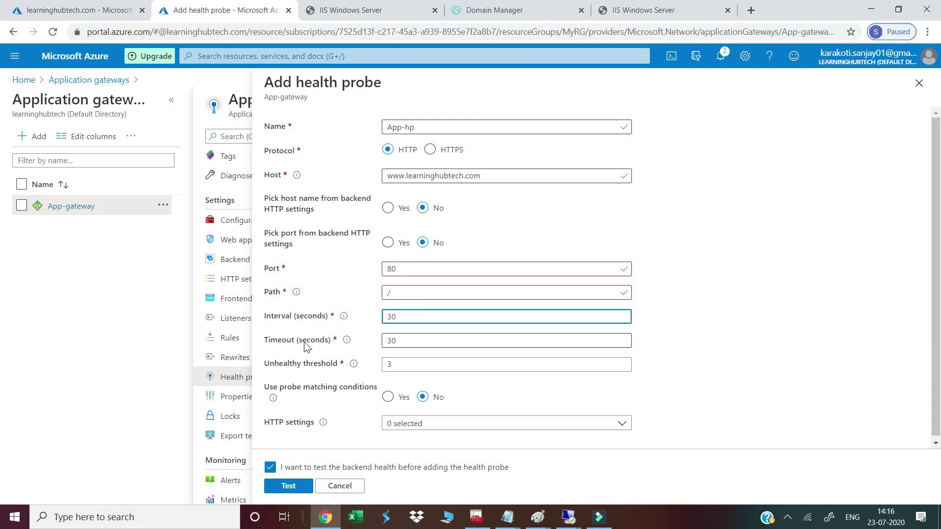
Set the health probe's timeout to 15 seconds
click(397, 342)
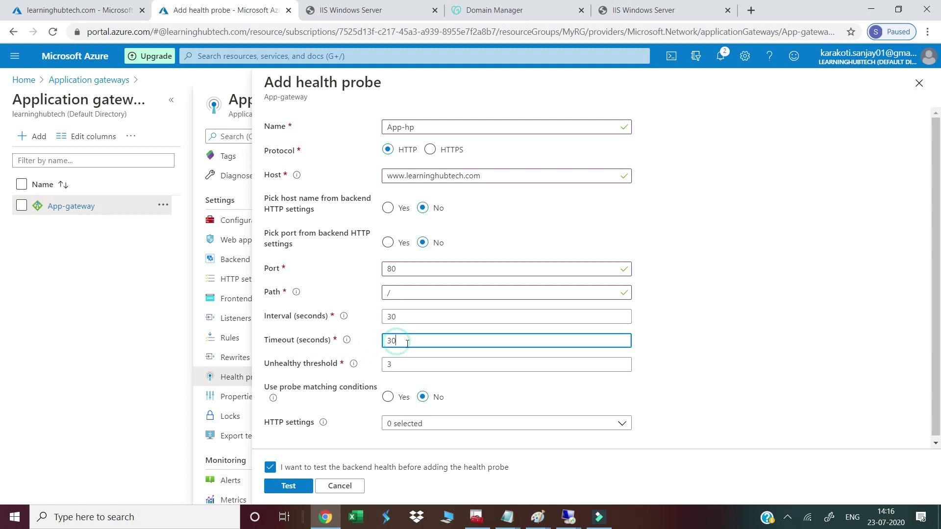
double_click(413, 342)
text(15)
click(773, 359)
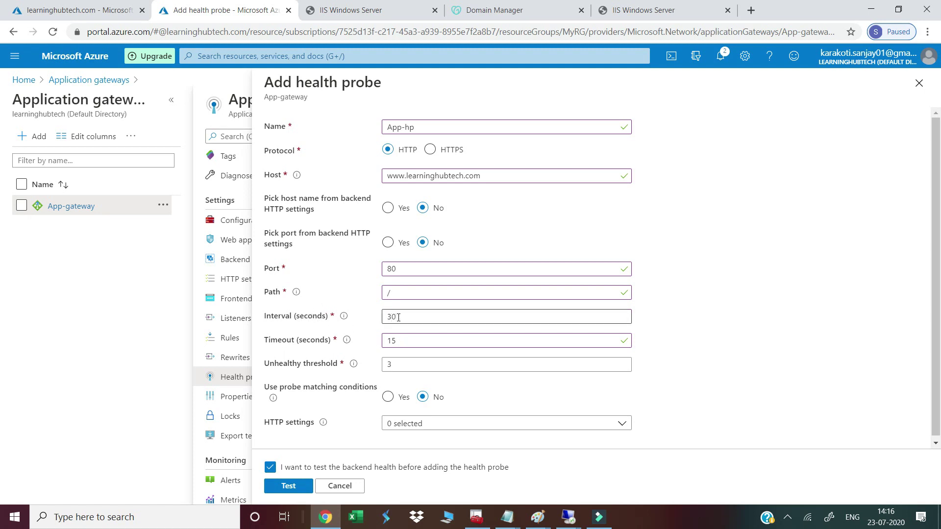
Turn on the probe matching conditions to view the response status code and body match settings, and turn them off again
scroll(319, 397, down, 1)
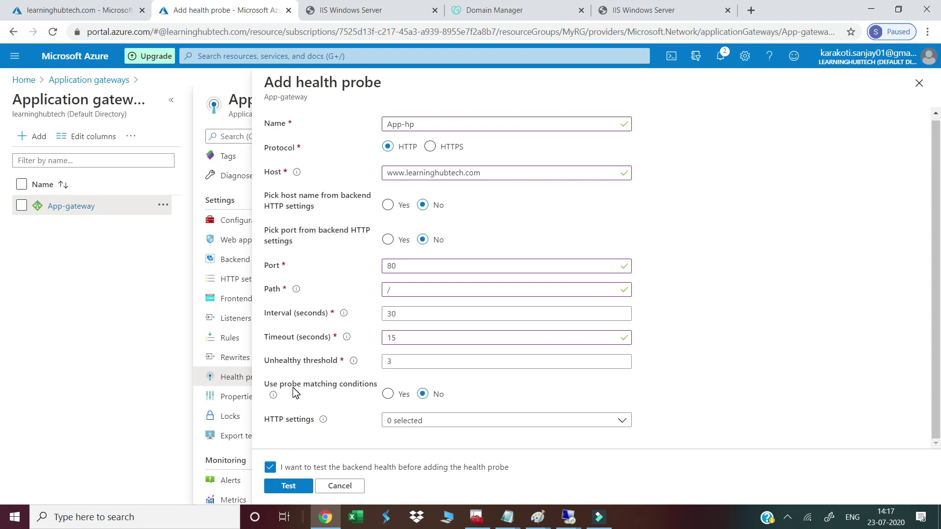
click(388, 394)
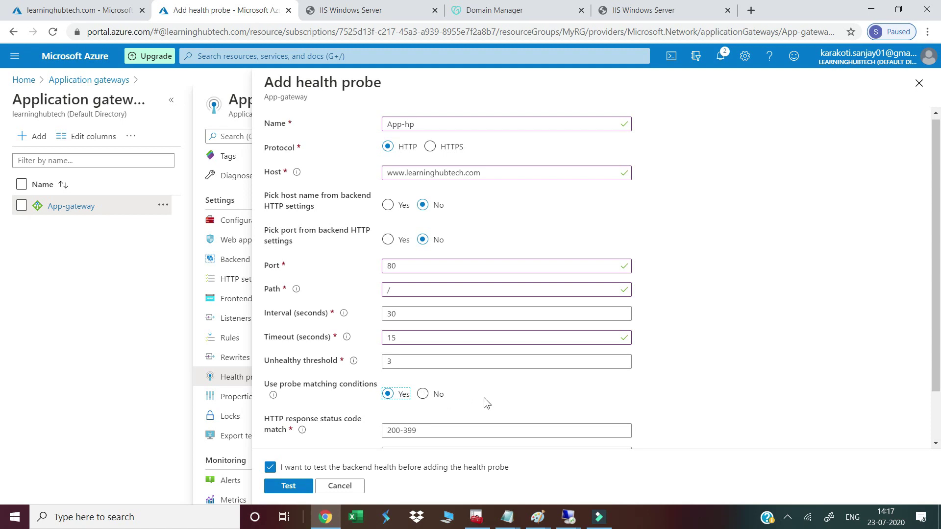
scroll(295, 392, down, 2)
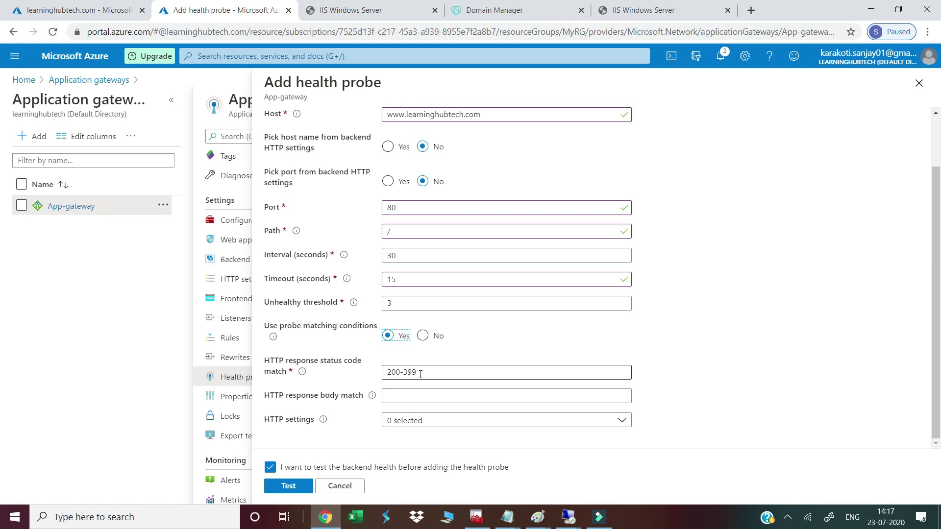
click(422, 336)
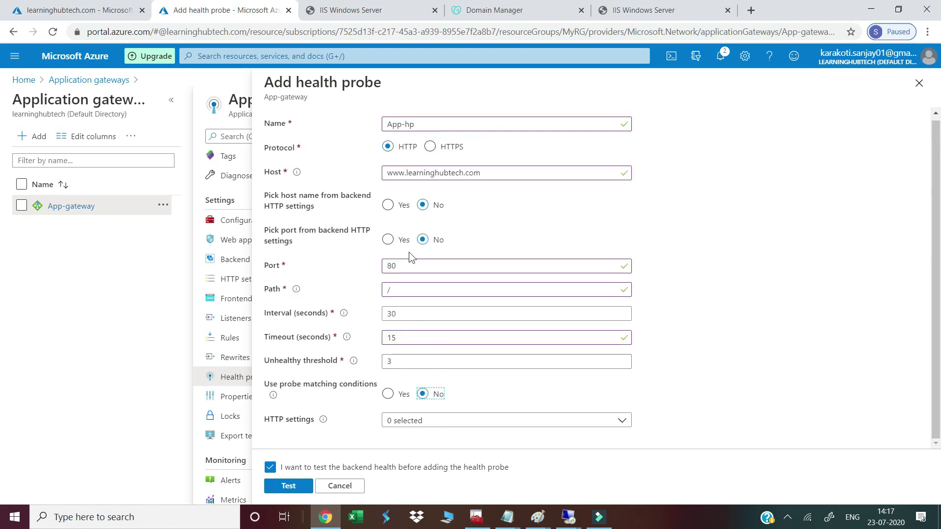
Try probe matching conditions with the HTTP response body match set to healthy, and set the conditions back to No
click(388, 397)
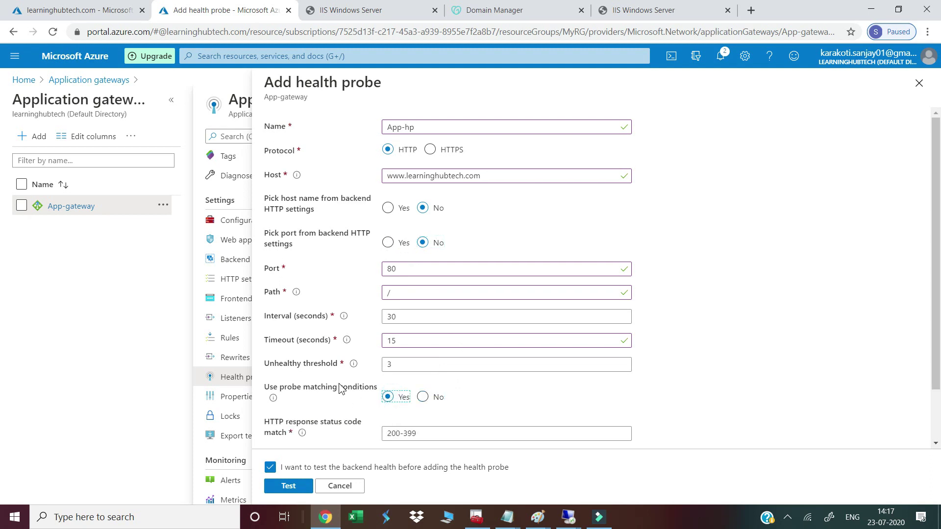
scroll(341, 388, down, 2)
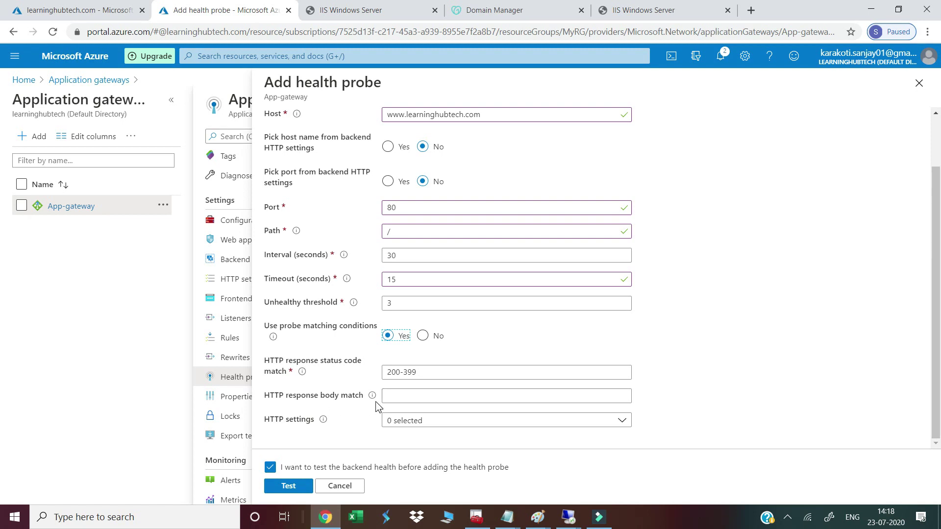
click(392, 394)
text(he)
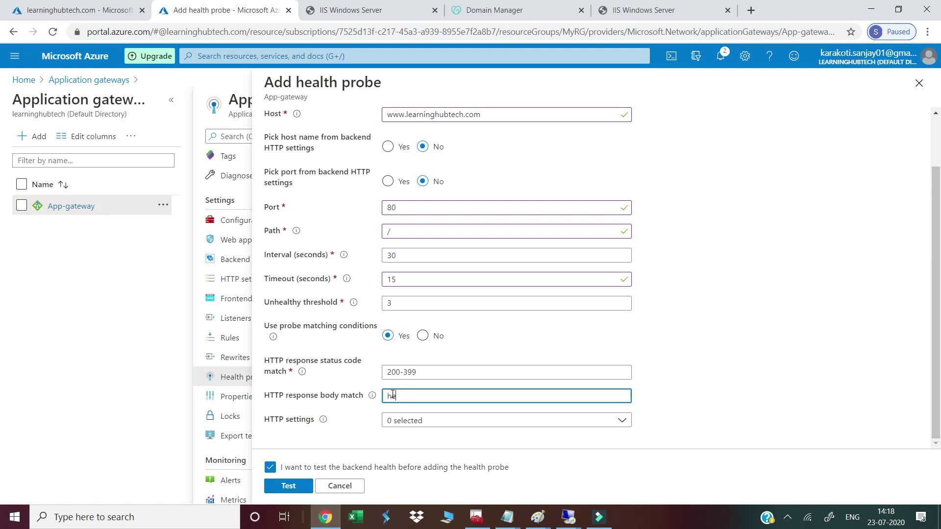
text(althy)
click(422, 336)
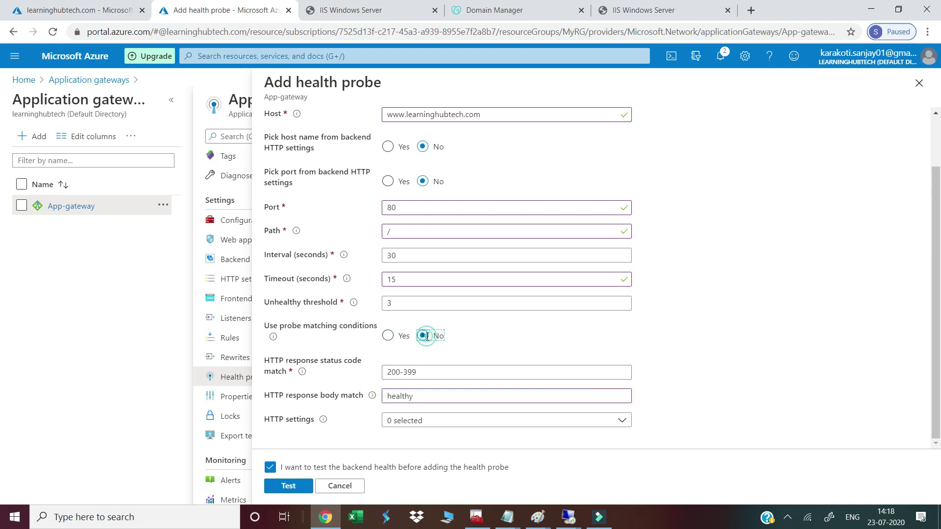
click(435, 338)
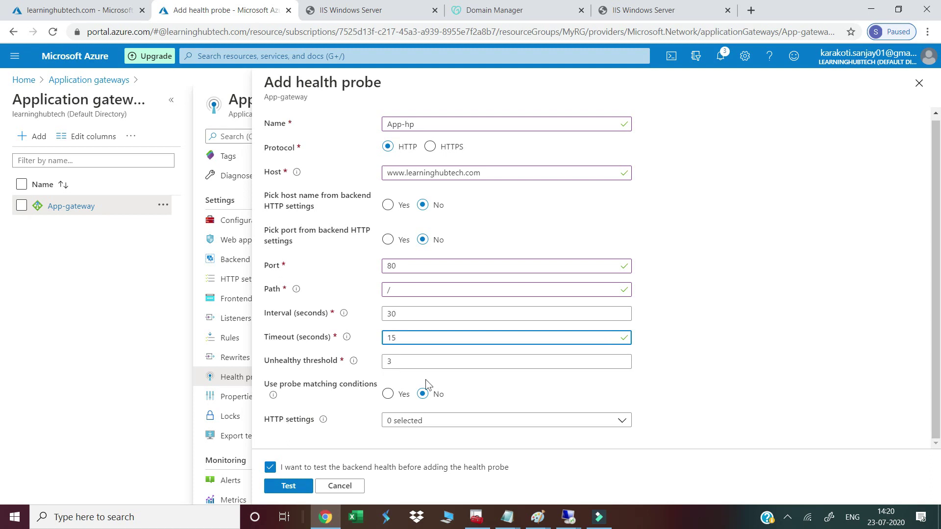
Associate the health probe with the http-setting HTTP settings
click(577, 423)
click(395, 466)
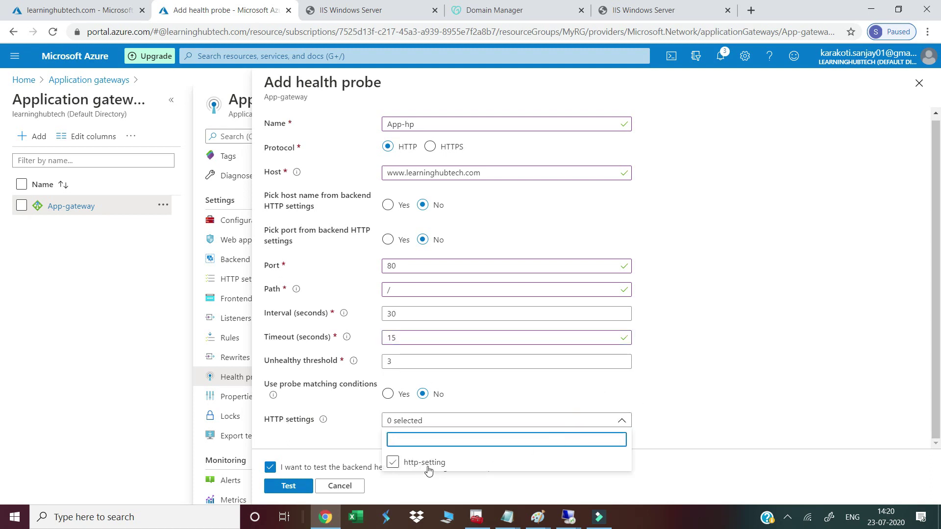
click(393, 463)
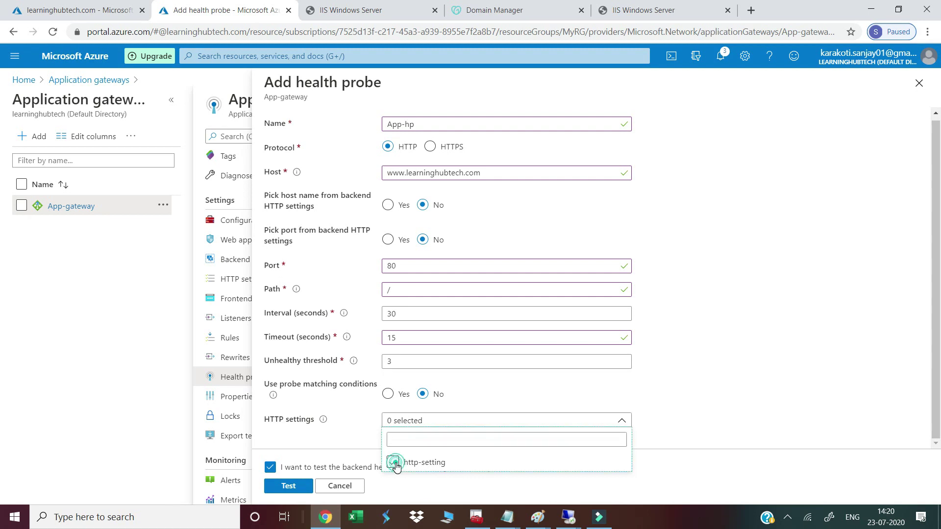
click(423, 464)
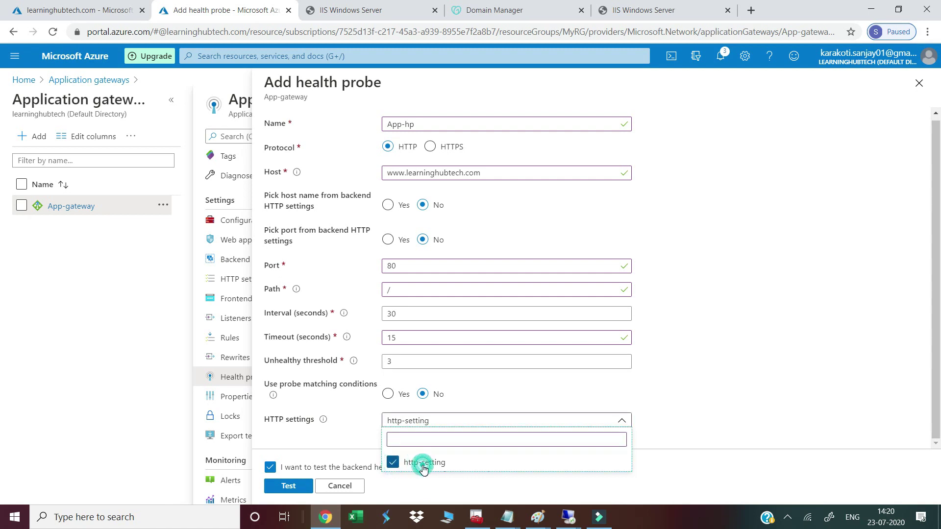
click(390, 462)
click(824, 371)
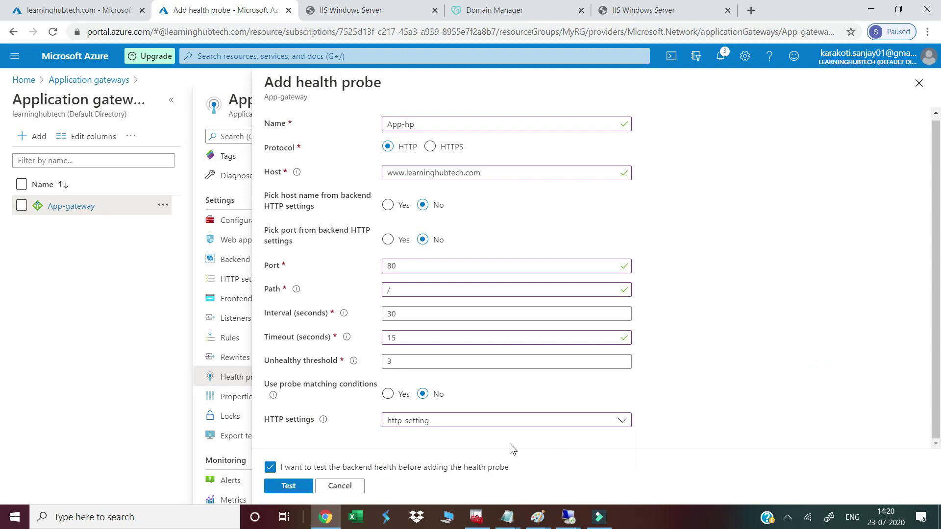
Switch to Paint and review the application gateway diagram with its HTTP port 80 connection to the VM pool
mouse_move(536, 523)
click(499, 483)
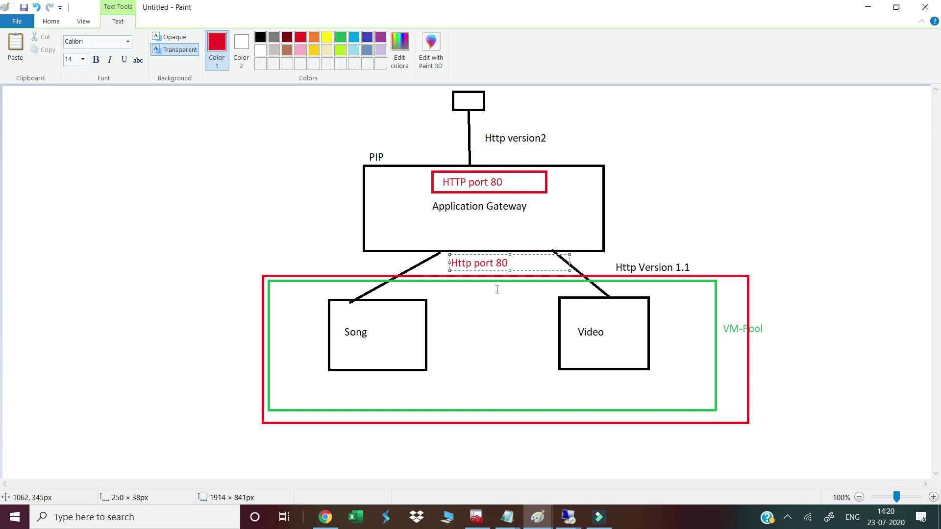
click(325, 524)
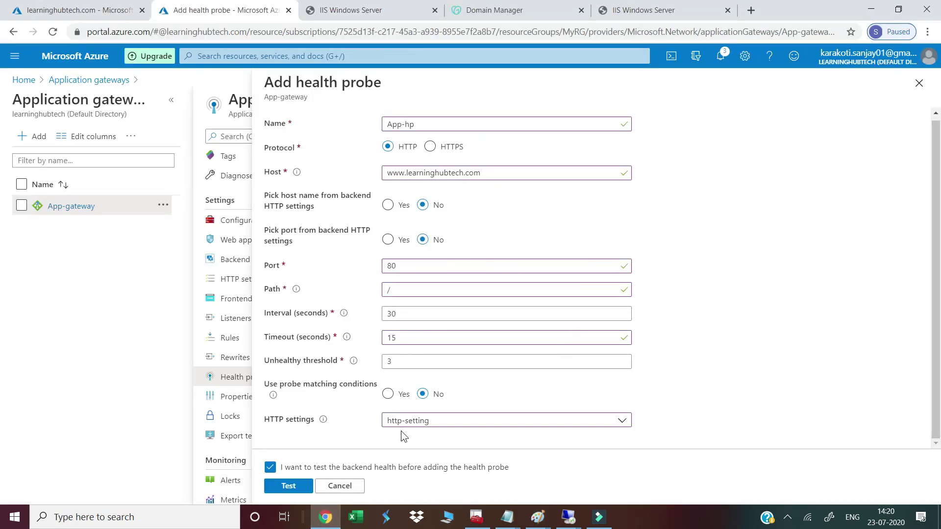
click(325, 519)
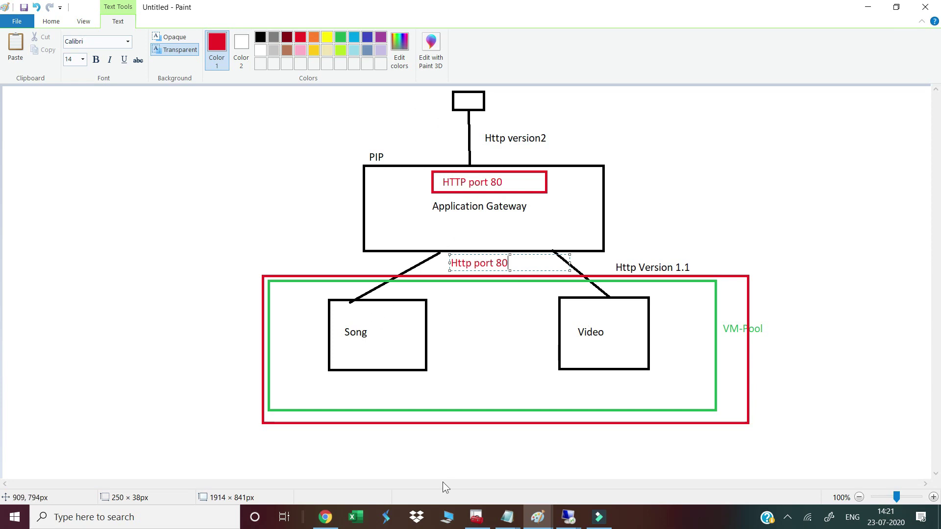
Return to Azure in Chrome, test the backend health, and add the App-hp health probe to the gateway
click(326, 520)
click(293, 486)
click(293, 487)
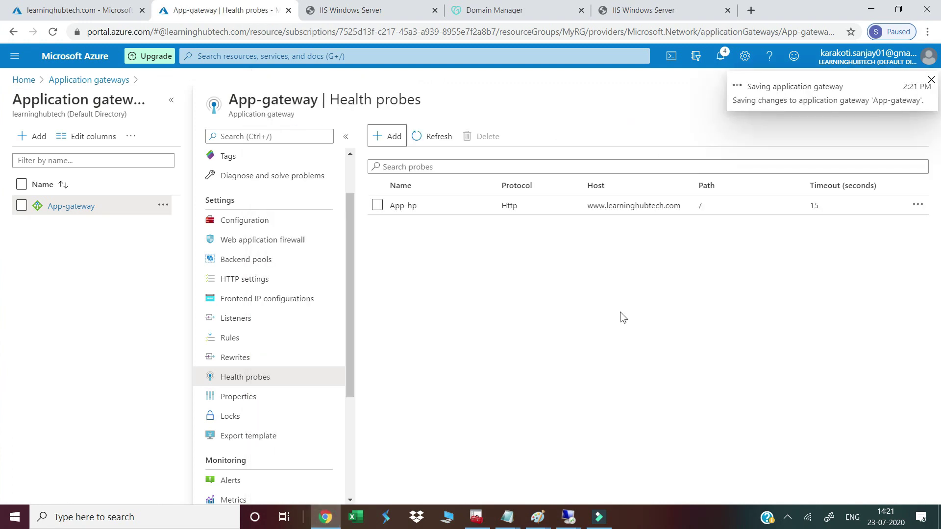